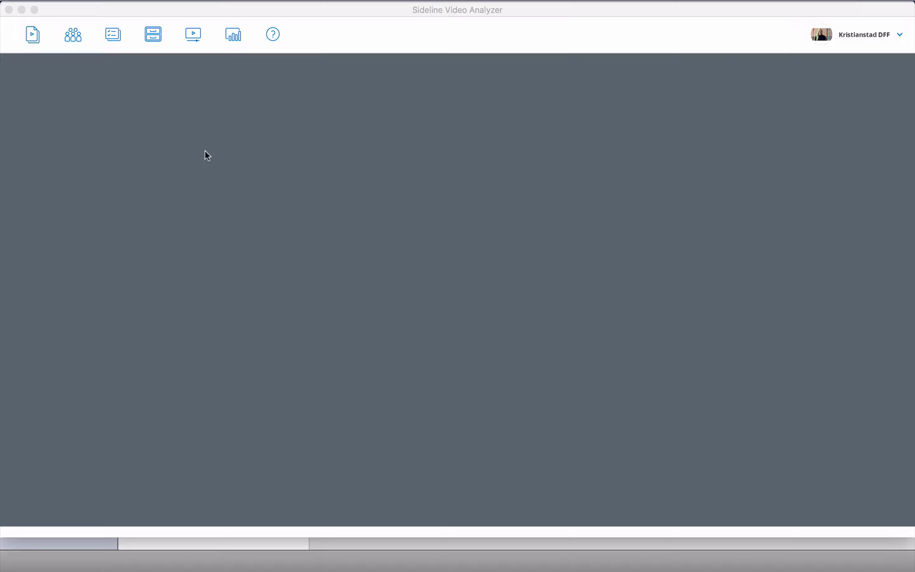
# - From the Presentation Builder, create a new presentation titled 'Game Prep'
pyautogui.click(194, 37)
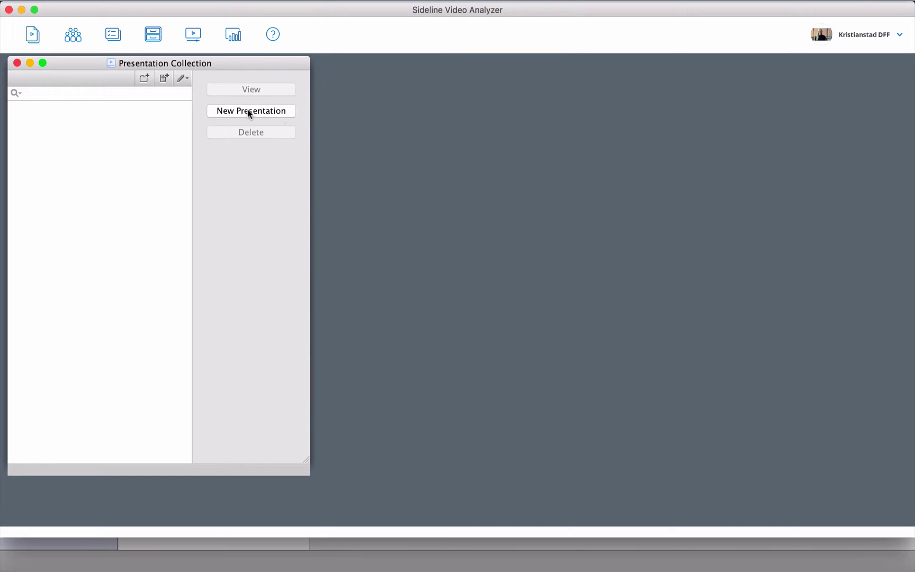
pyautogui.click(247, 109)
pyautogui.write('Game Prep')
pyautogui.click(163, 301)
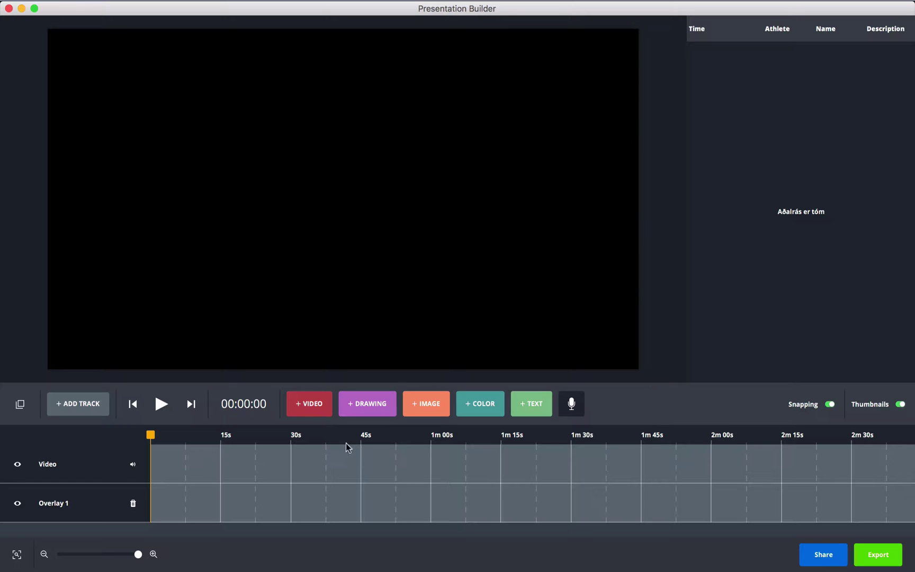
# - Add Set Pieces.mp4 and Defence Variations.mp4 to the video track, then return to the Game Navigator
pyautogui.click(318, 412)
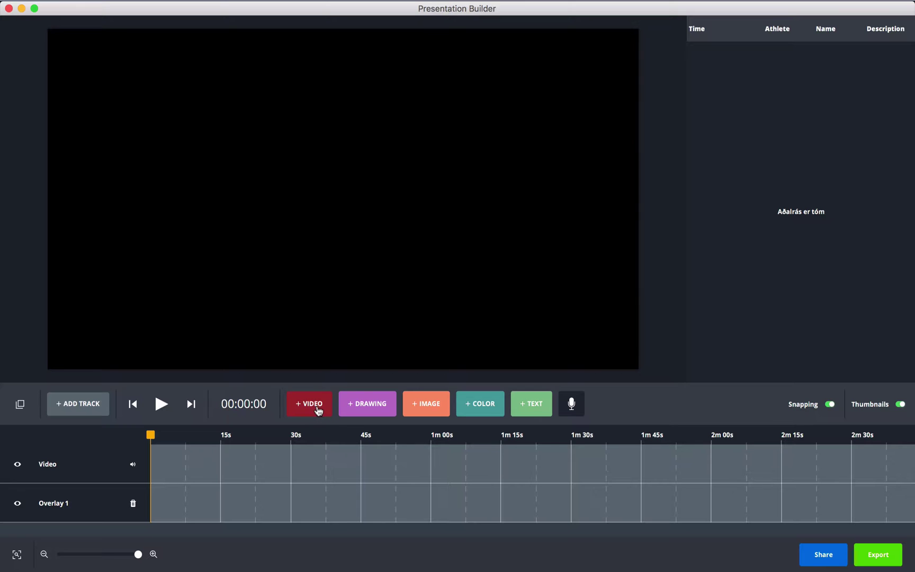
pyautogui.click(317, 411)
pyautogui.click(318, 411)
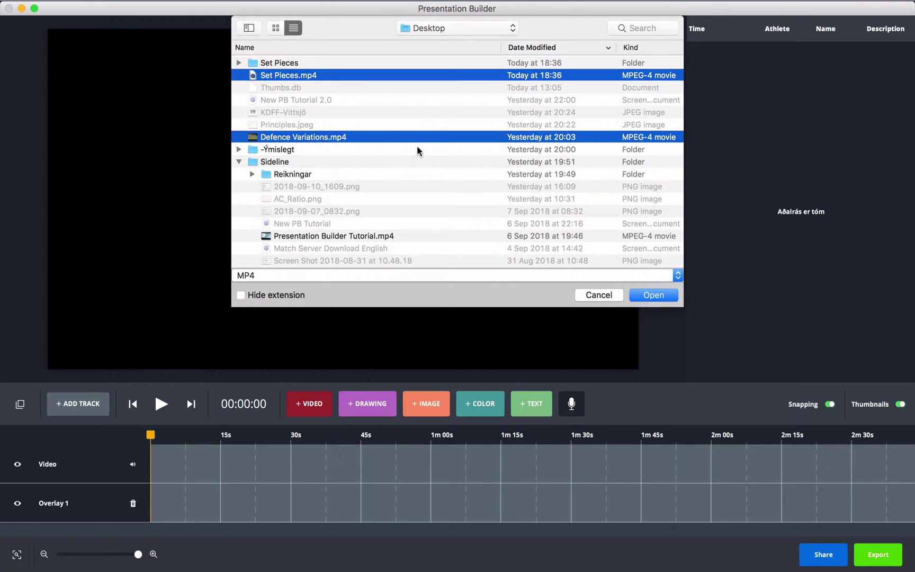
pyautogui.click(653, 298)
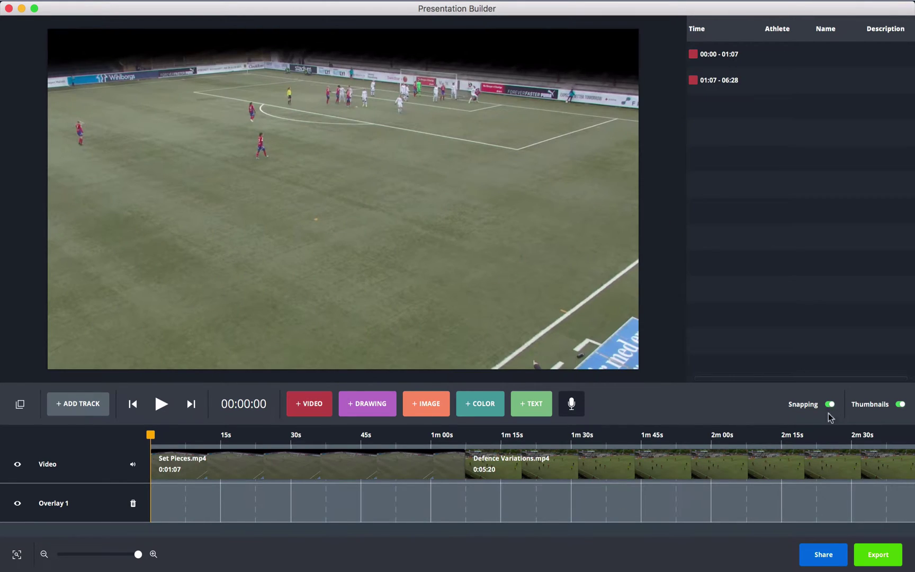
pyautogui.click(21, 10)
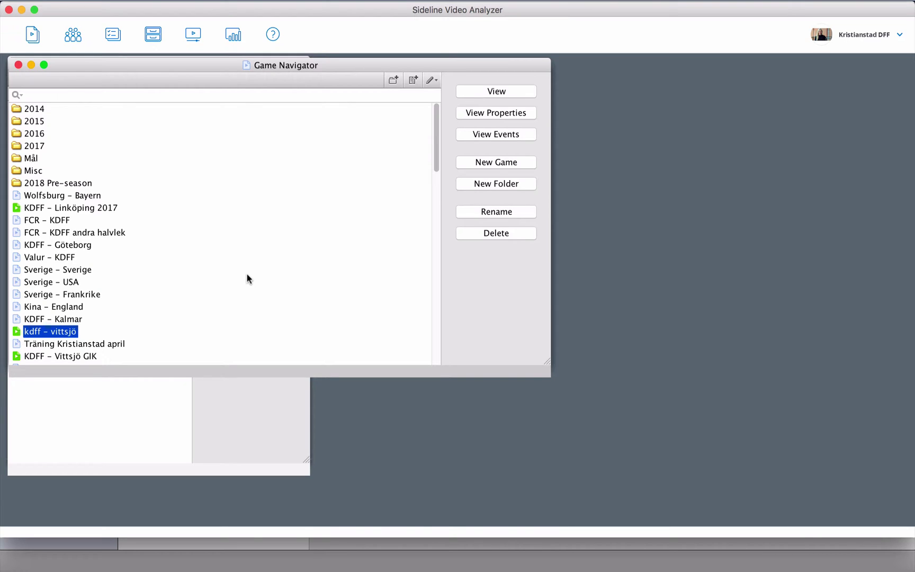
# - Send events 3–9 of the kdff - vittsjö game to the Game Prep presentation
pyautogui.click(524, 136)
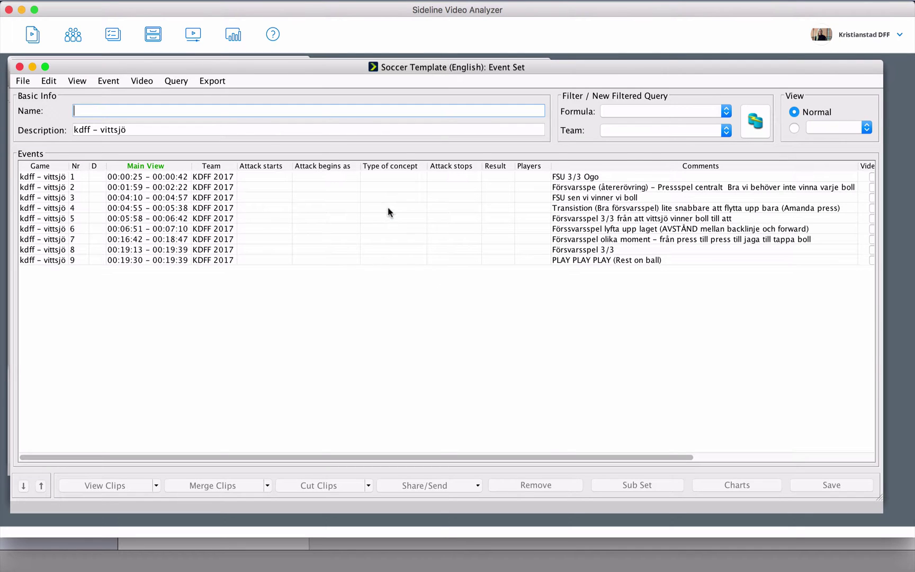
pyautogui.click(223, 198)
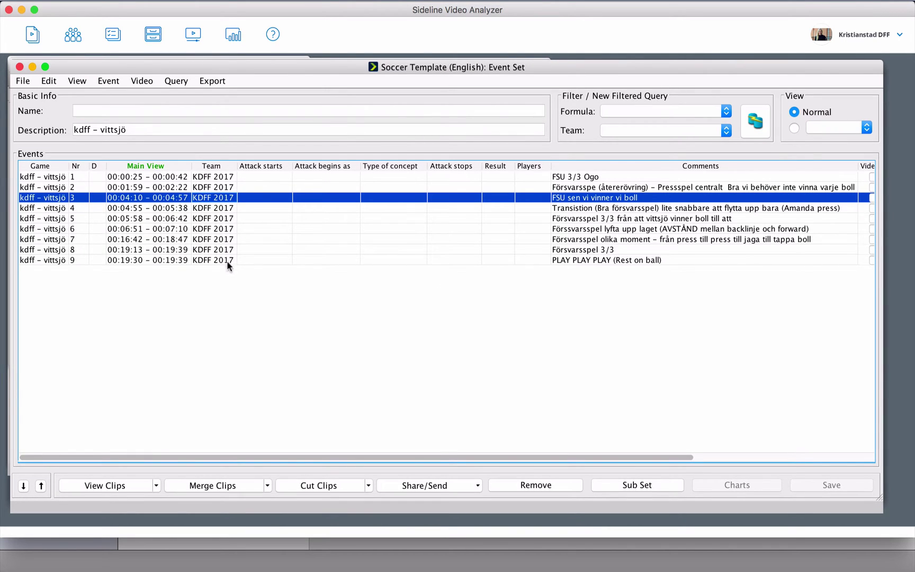
pyautogui.keyDown('shift'); pyautogui.click(228, 265); pyautogui.keyUp('shift')
pyautogui.rightClick(221, 224)
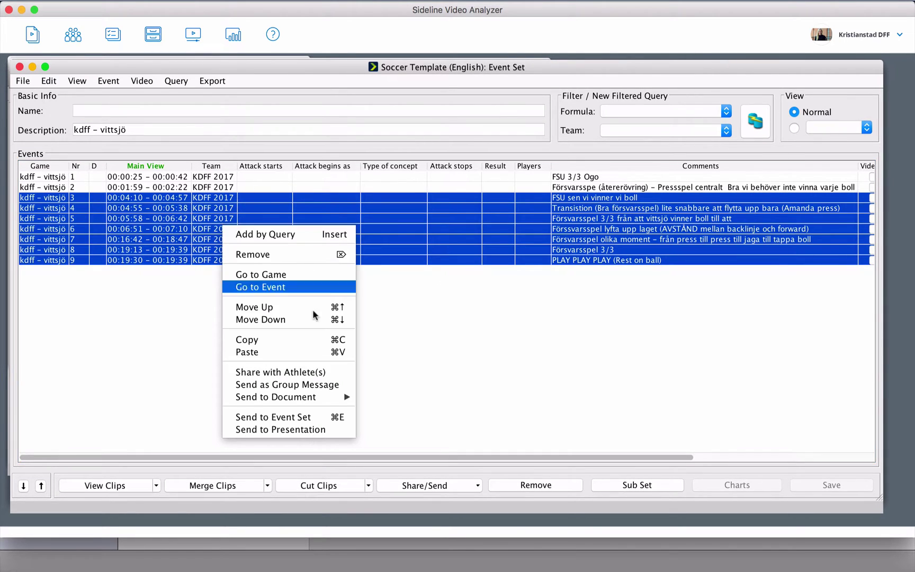
pyautogui.click(327, 430)
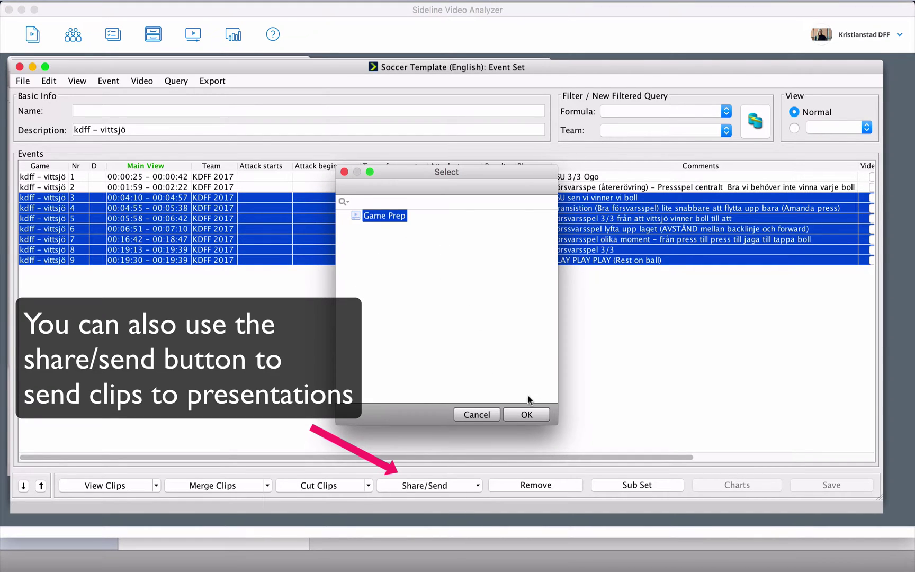
pyautogui.click(542, 414)
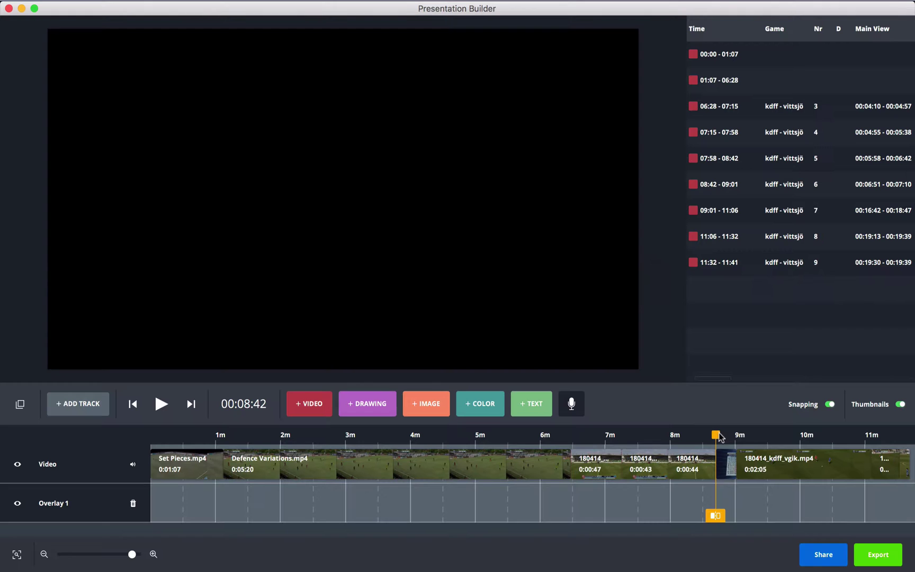
pyautogui.moveTo(720, 437); pyautogui.dragTo(784, 441)
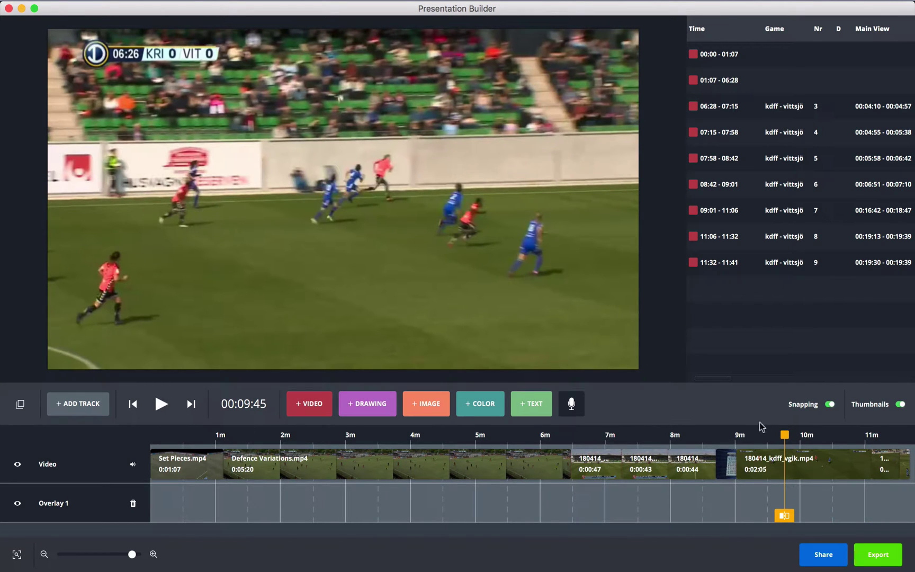
pyautogui.moveTo(781, 443); pyautogui.dragTo(328, 454)
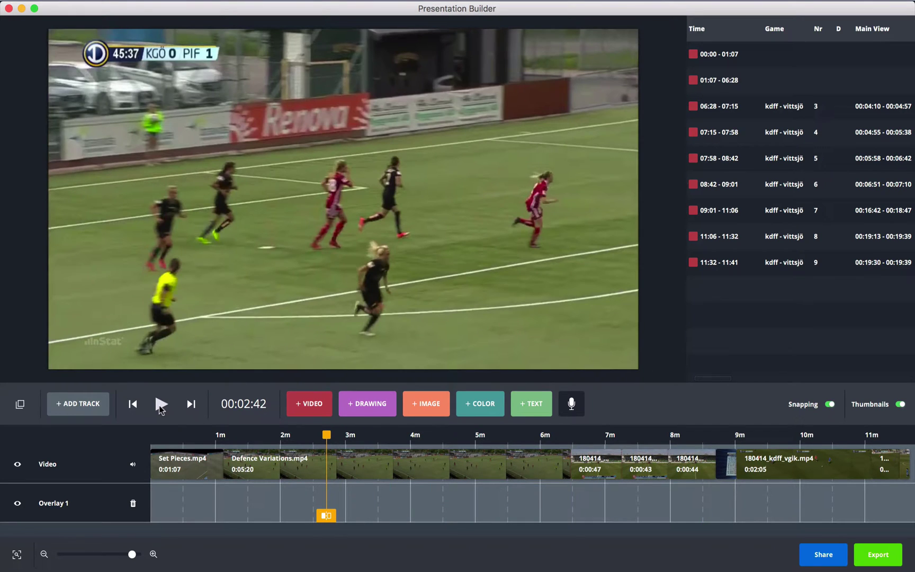
pyautogui.click(160, 404)
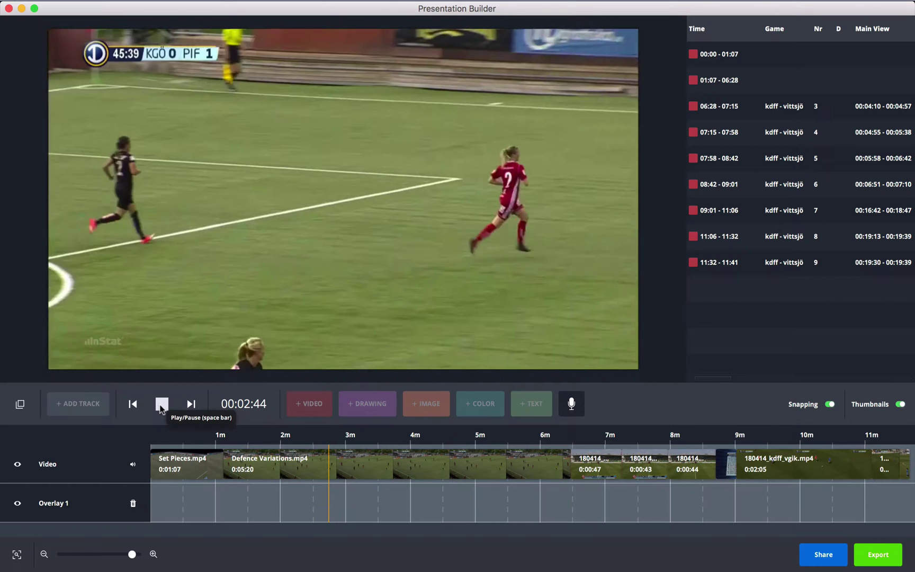
pyautogui.click(161, 405)
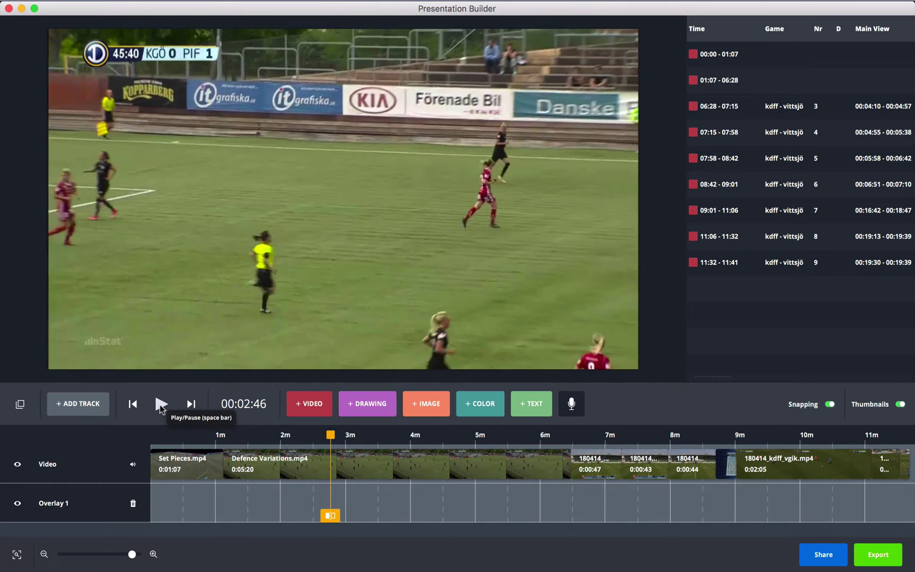
pyautogui.click(192, 405)
pyautogui.click(191, 404)
pyautogui.click(191, 404)
pyautogui.click(191, 405)
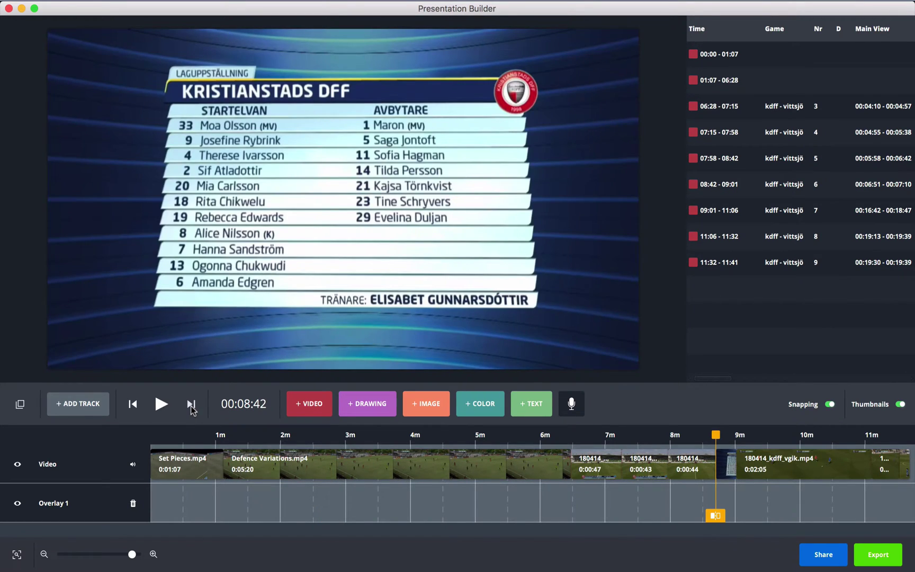
pyautogui.press('q')
pyautogui.press('q')
pyautogui.press('q')
pyautogui.press('q')
pyautogui.press('q')
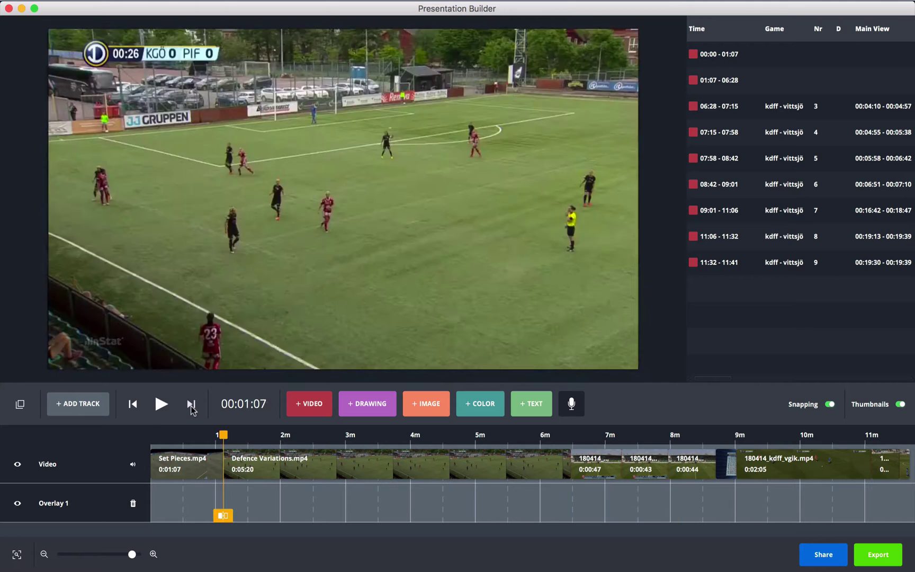
pyautogui.moveTo(313, 467); pyautogui.dragTo(261, 469)
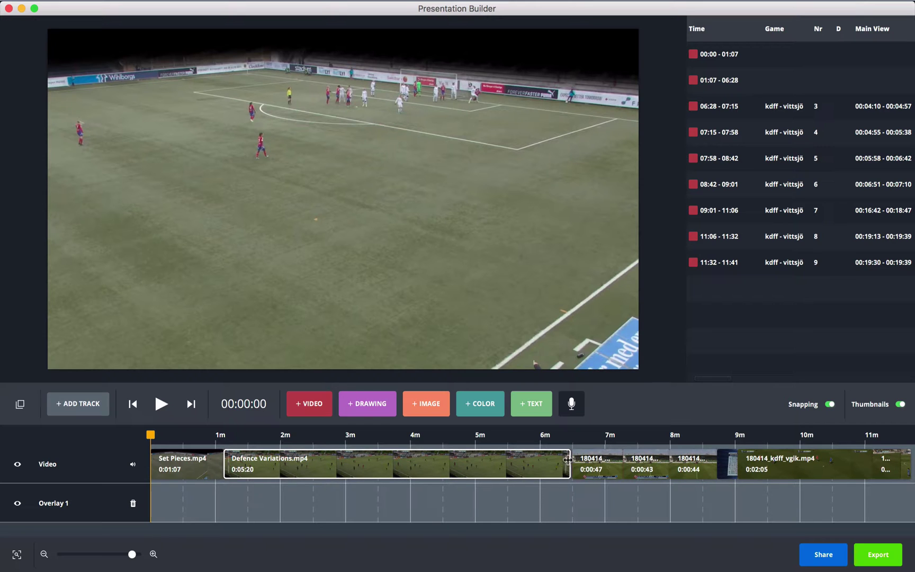
# - Trim the Defence Variations clip's right edge until it lasts 3:41
pyautogui.moveTo(568, 461)
pyautogui.mouseDown()
pyautogui.moveTo(491, 461)
pyautogui.moveTo(568, 461)
pyautogui.mouseUp()
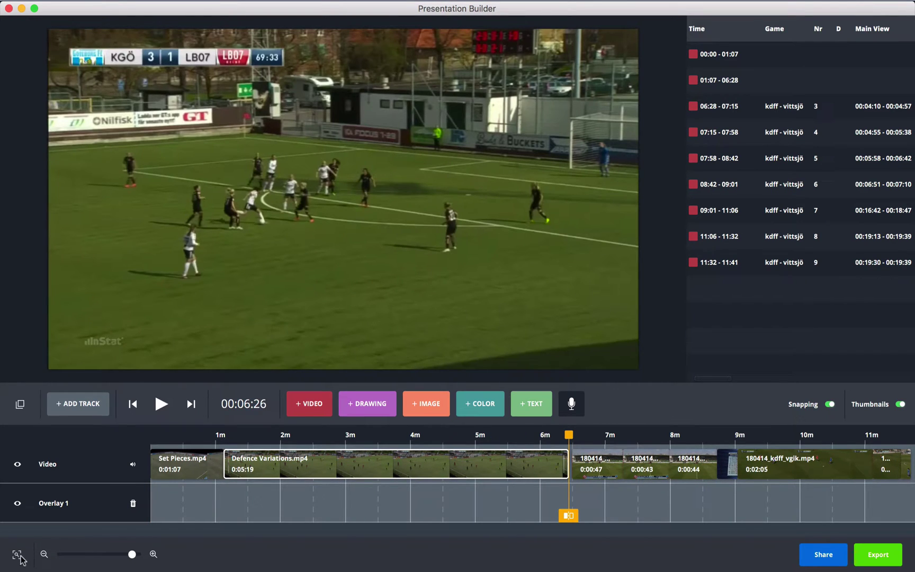
pyautogui.click(19, 557)
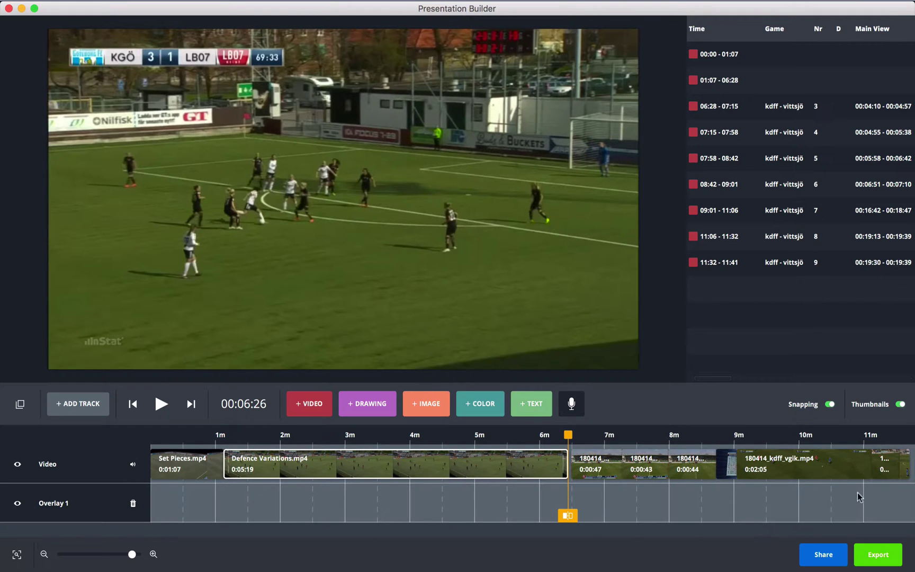
pyautogui.click(20, 404)
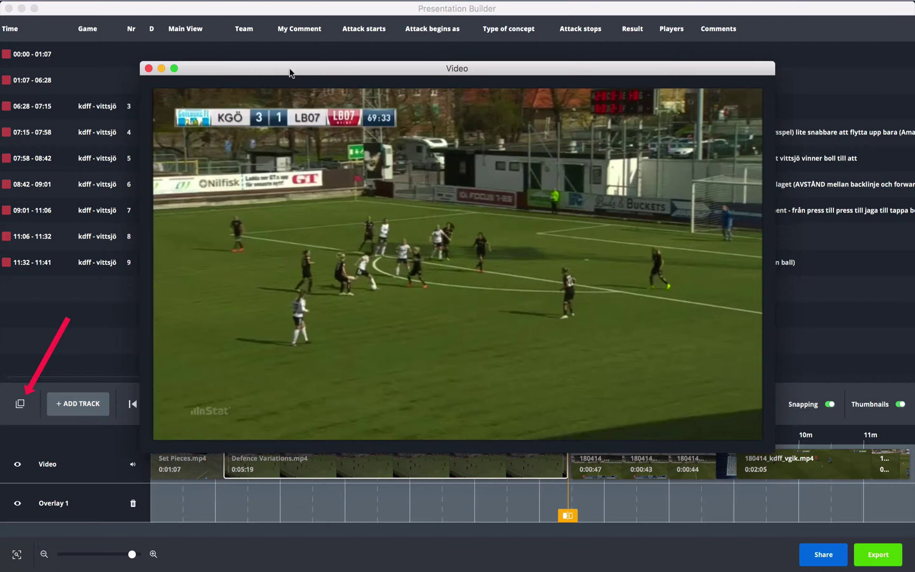
pyautogui.moveTo(290, 73); pyautogui.dragTo(322, 68)
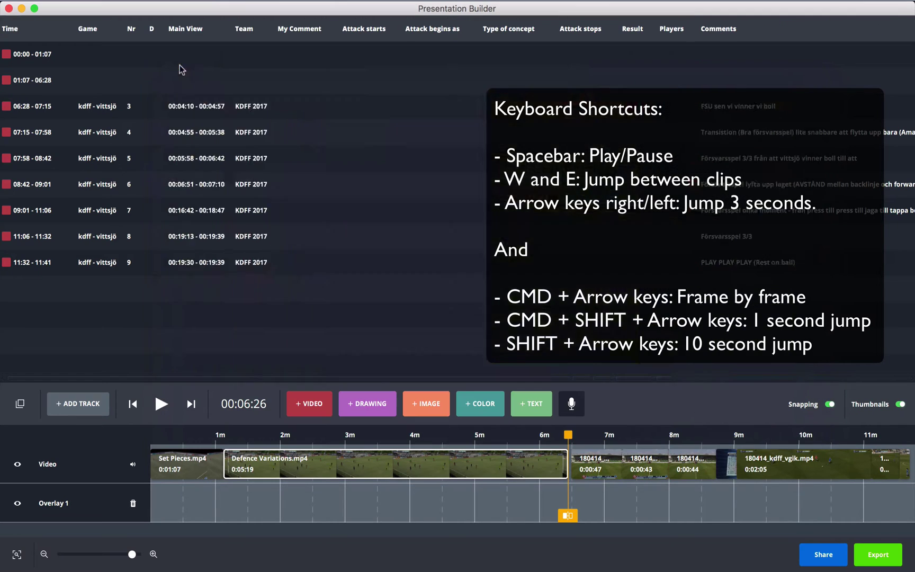
pyautogui.click(180, 65)
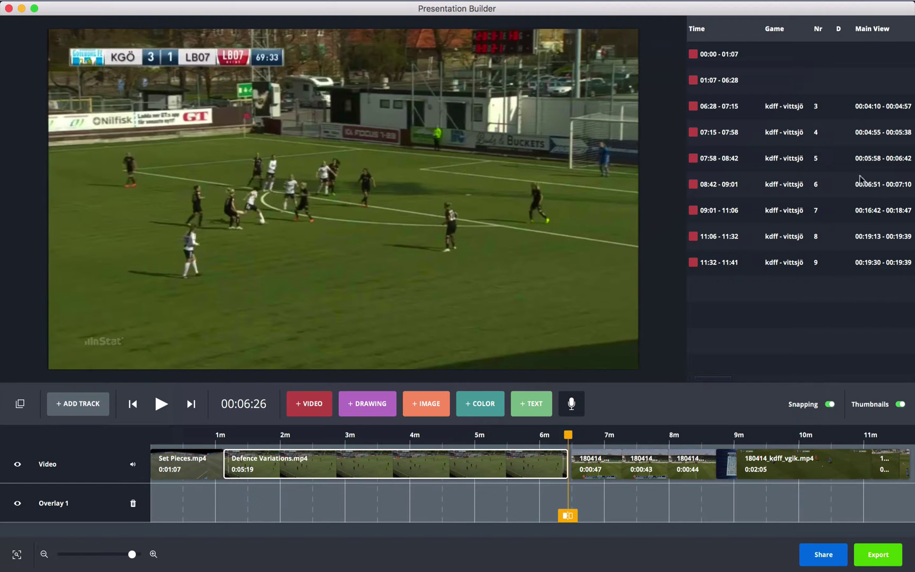
pyautogui.moveTo(567, 462); pyautogui.dragTo(456, 462)
# - Delete the empty gap after Defence Variations so the later clips close up
pyautogui.click(422, 463)
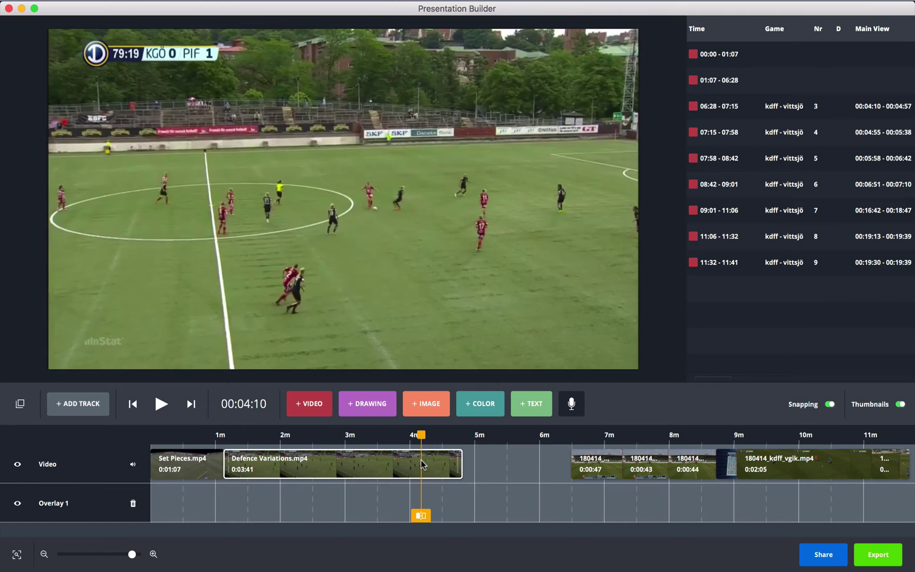
pyautogui.click(495, 463)
pyautogui.press('Delete')
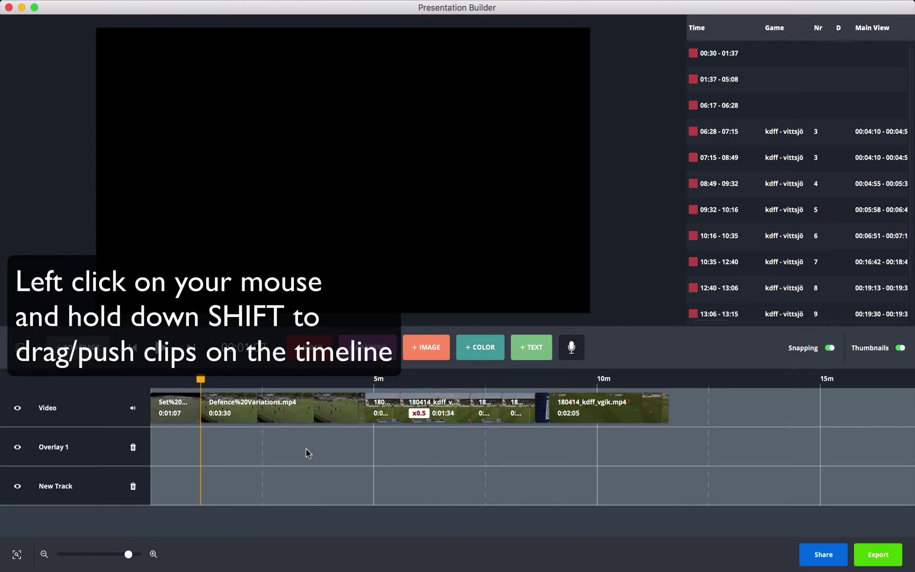
# - Try dragging the later clips, undo that move, and enlarge the timeline area
pyautogui.moveTo(265, 419); pyautogui.dragTo(328, 421)
pyautogui.click(492, 411)
pyautogui.moveTo(564, 413); pyautogui.dragTo(541, 415)
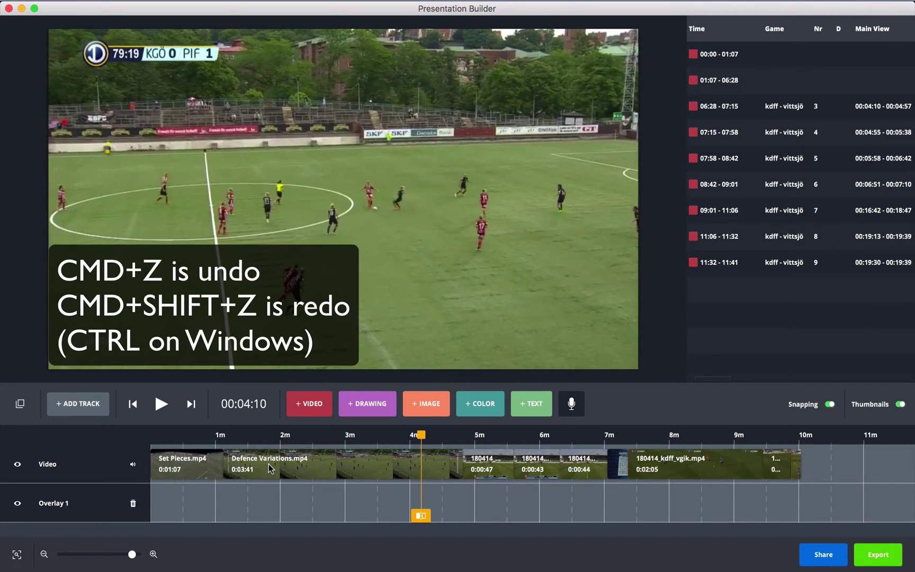
pyautogui.press('super+z')
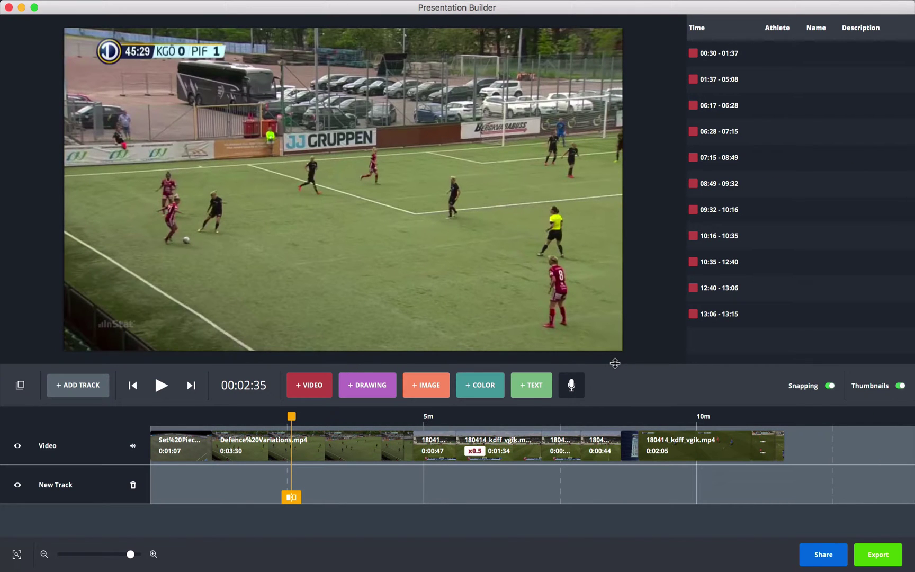
pyautogui.moveTo(614, 363); pyautogui.dragTo(618, 288)
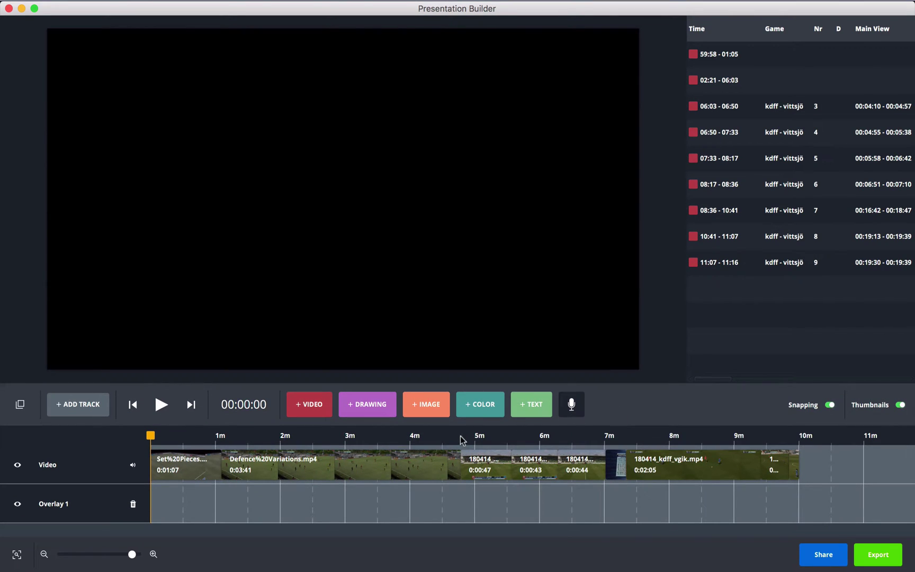
# - Insert the KDFF-Vittsjö title image at the start of the timeline
pyautogui.click(163, 447)
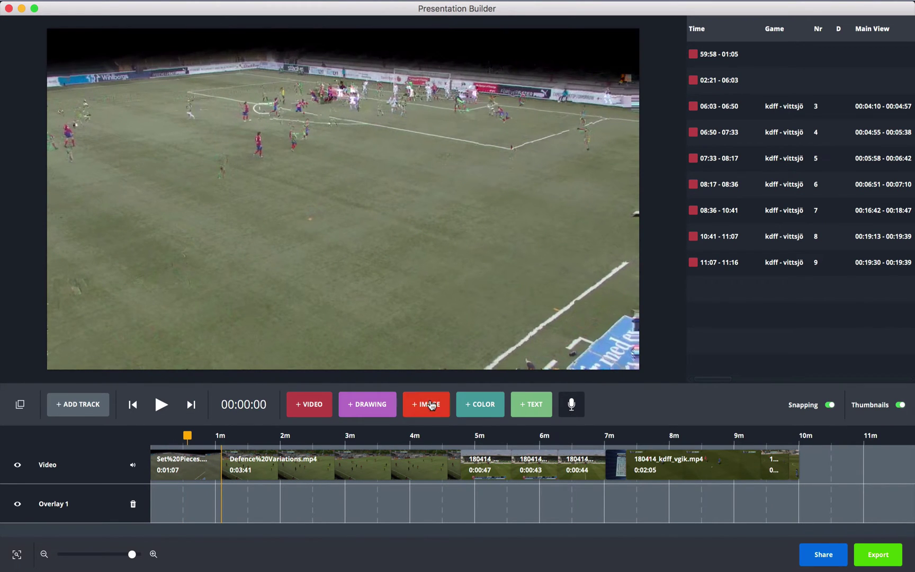
pyautogui.click(429, 405)
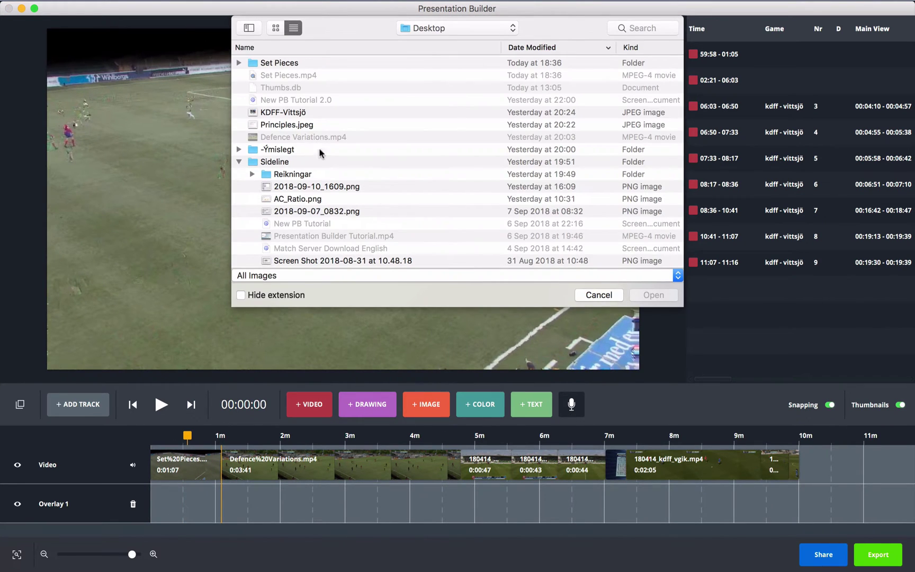
pyautogui.click(295, 113)
pyautogui.click(653, 294)
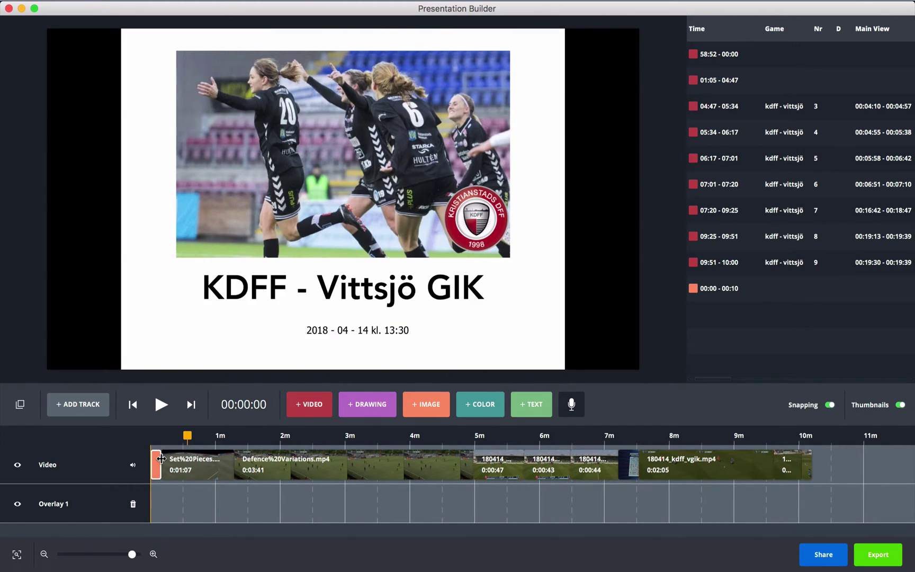
# - Lengthen the title image clip toward 30 seconds and move the playhead to 5:08
pyautogui.click(161, 458)
pyautogui.moveTo(161, 459); pyautogui.dragTo(184, 463)
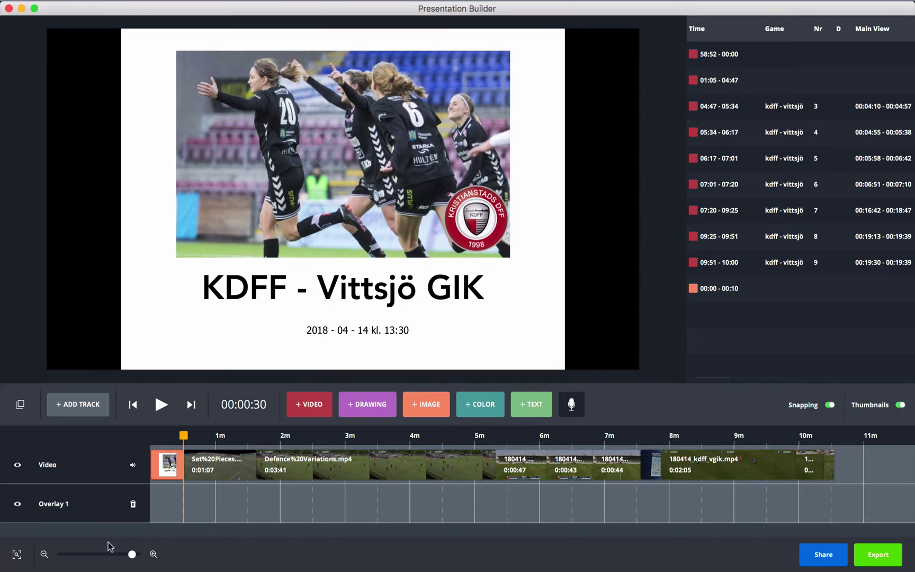
pyautogui.click(16, 555)
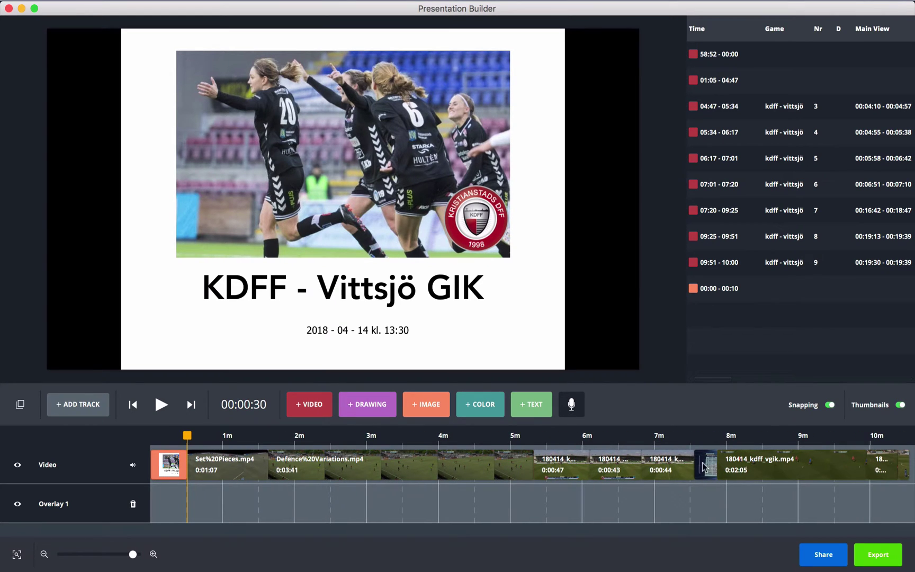
pyautogui.click(358, 439)
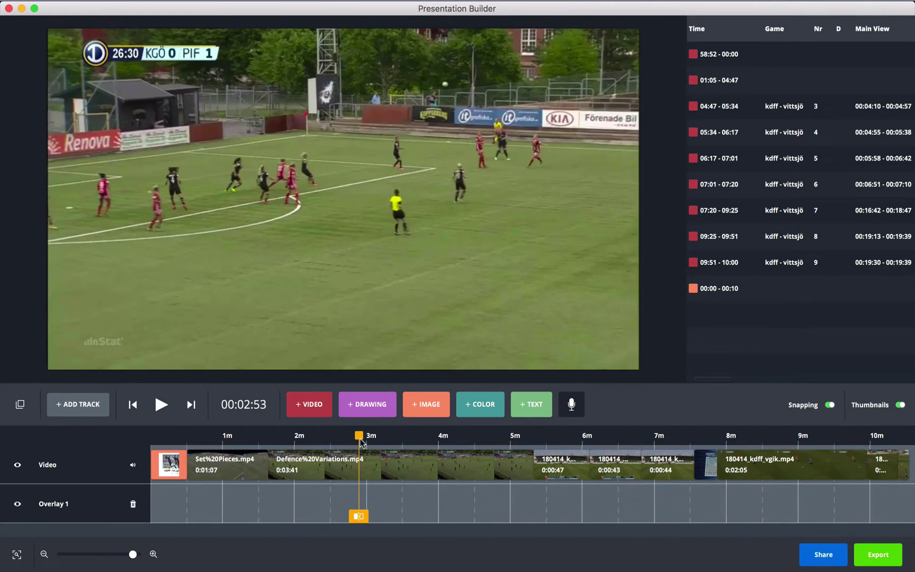
pyautogui.moveTo(360, 441); pyautogui.dragTo(521, 438)
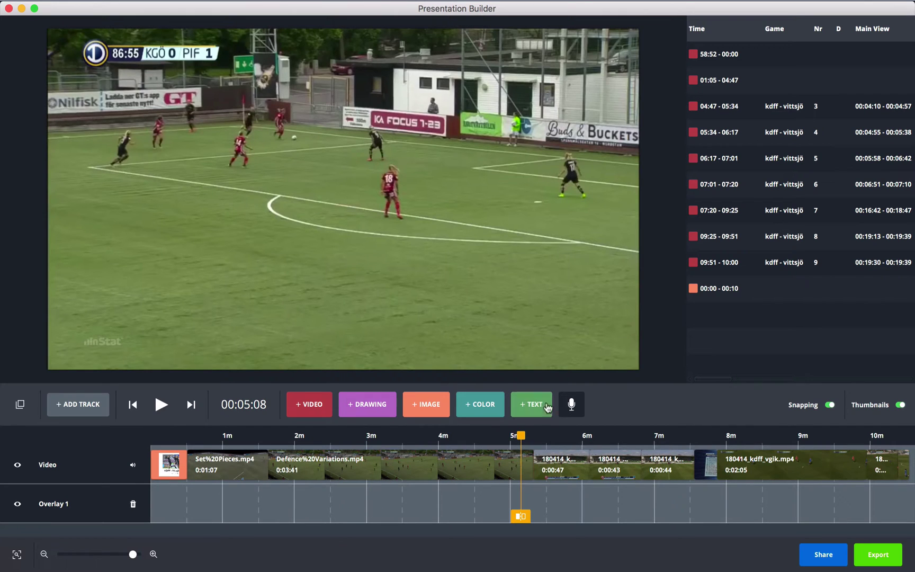
# - Add a drawing at 5:08 circling the black-shirted player on the left
pyautogui.click(386, 415)
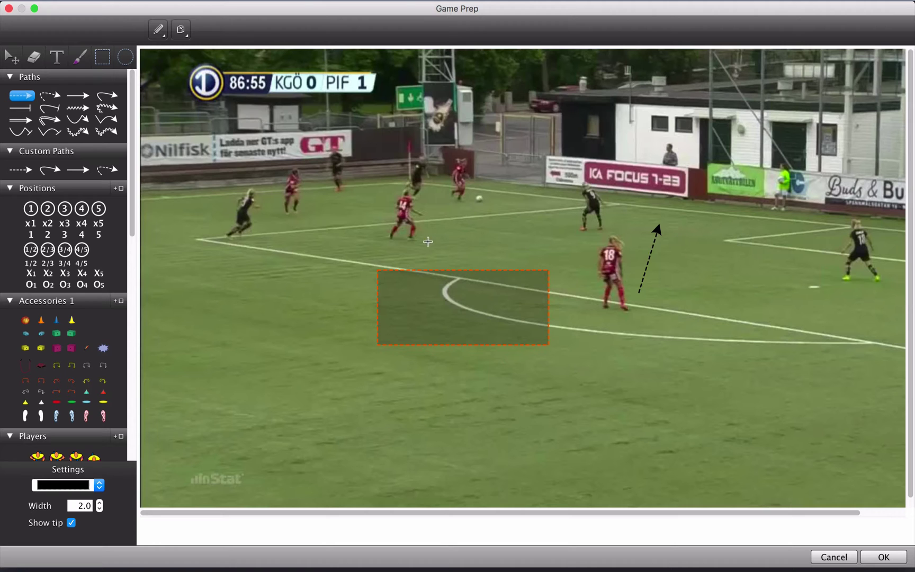
pyautogui.click(125, 56)
pyautogui.moveTo(217, 181); pyautogui.dragTo(274, 243)
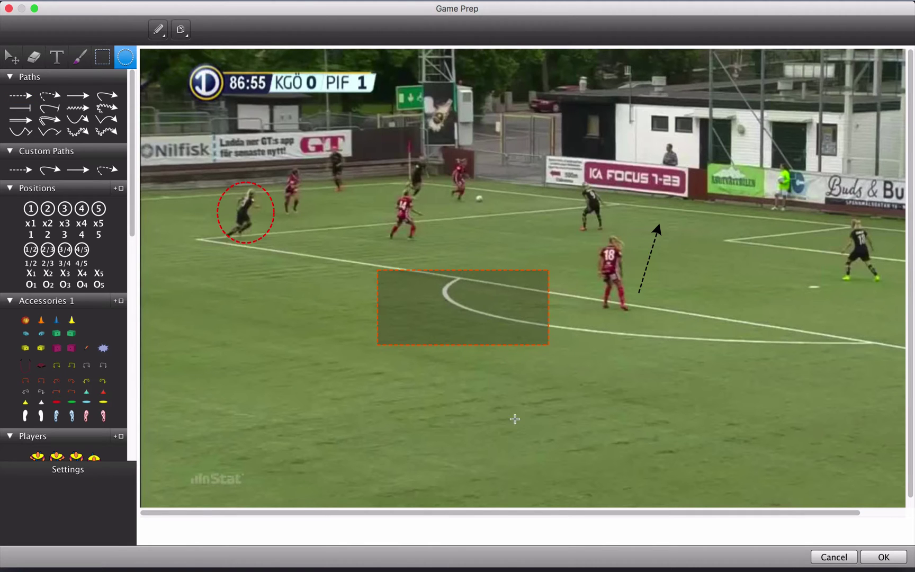
pyautogui.click(884, 557)
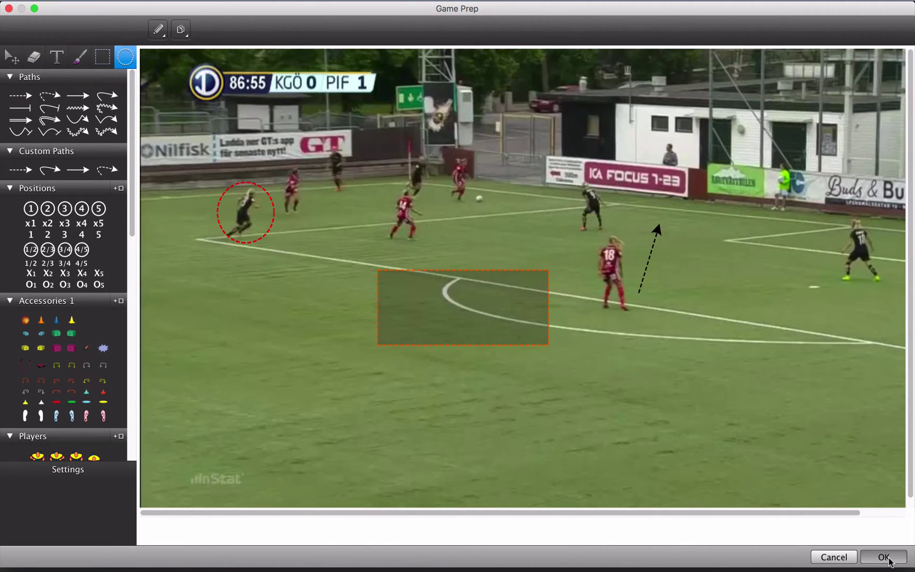
# - Extend the drawing clip so it ends near 5:47
pyautogui.moveTo(527, 439); pyautogui.dragTo(528, 439)
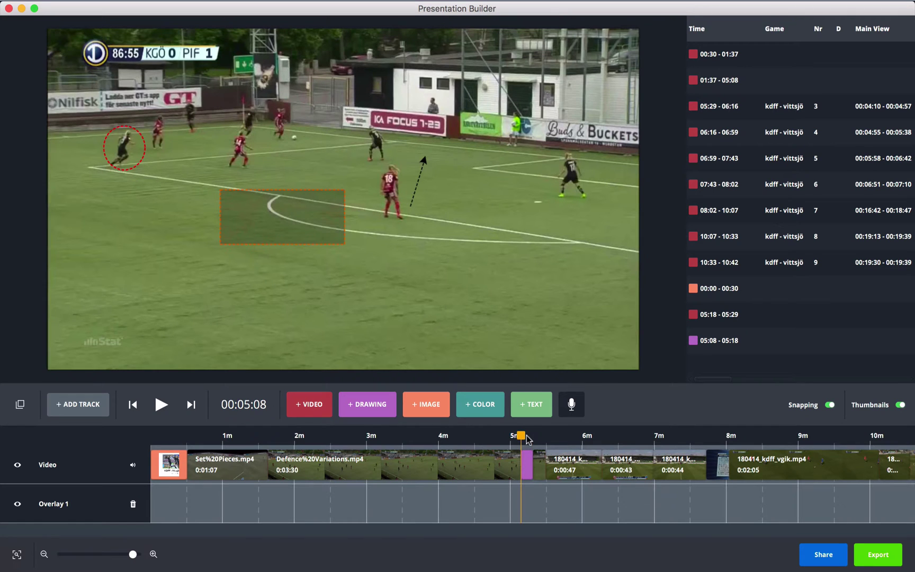
pyautogui.moveTo(133, 554)
pyautogui.mouseDown()
pyautogui.moveTo(121, 554)
pyautogui.moveTo(131, 554)
pyautogui.mouseUp()
pyautogui.moveTo(811, 461); pyautogui.dragTo(459, 466)
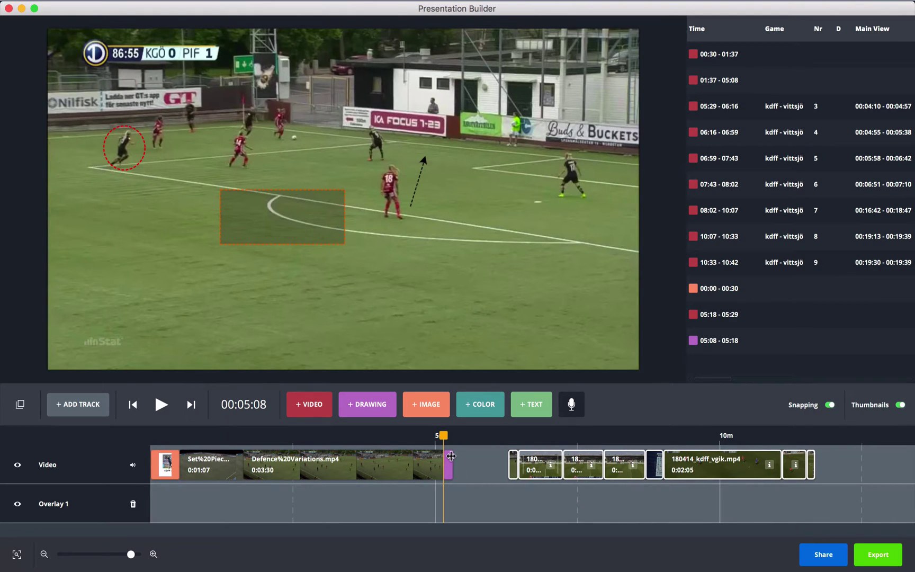
pyautogui.moveTo(450, 456); pyautogui.dragTo(485, 459)
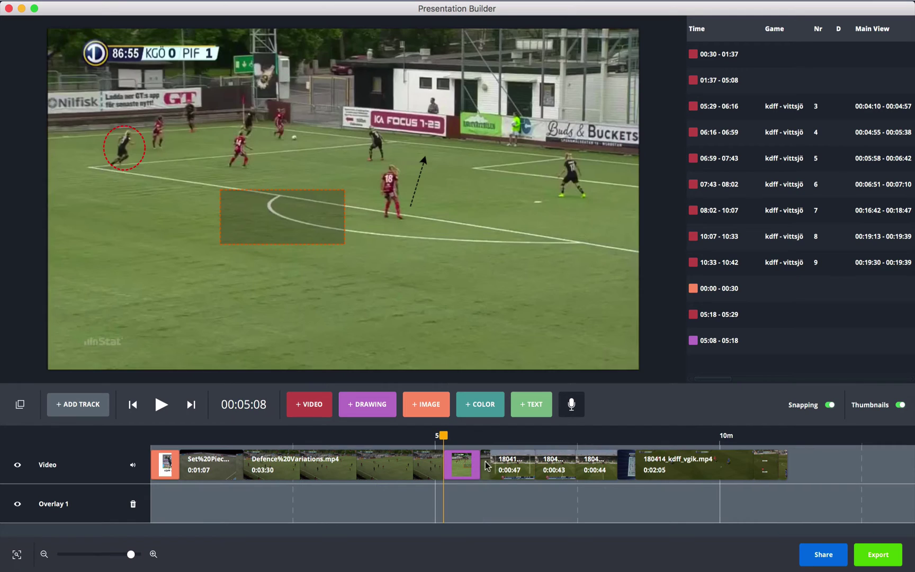
pyautogui.click(576, 436)
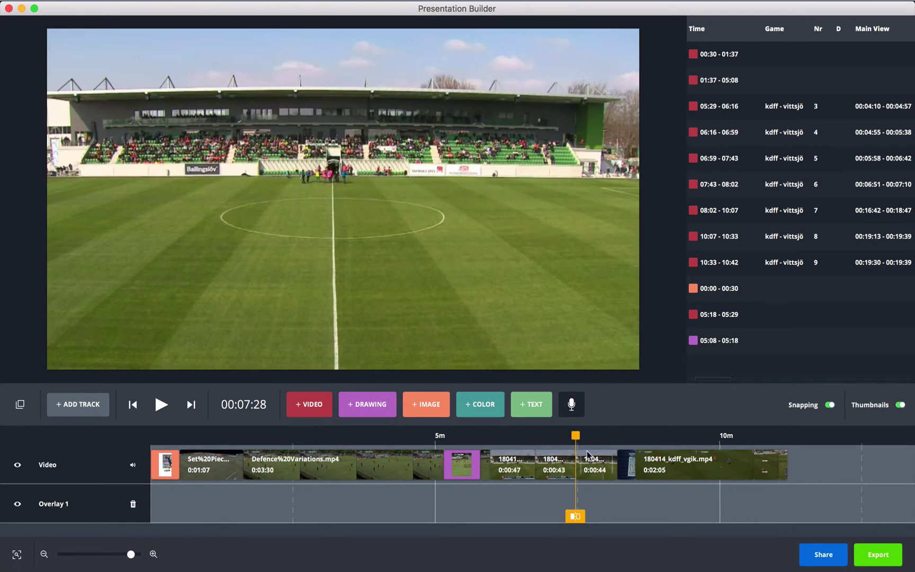
# - Add an upper-middle text overlay at 7:28 reading Setup, Defence, Build from the back
pyautogui.click(535, 407)
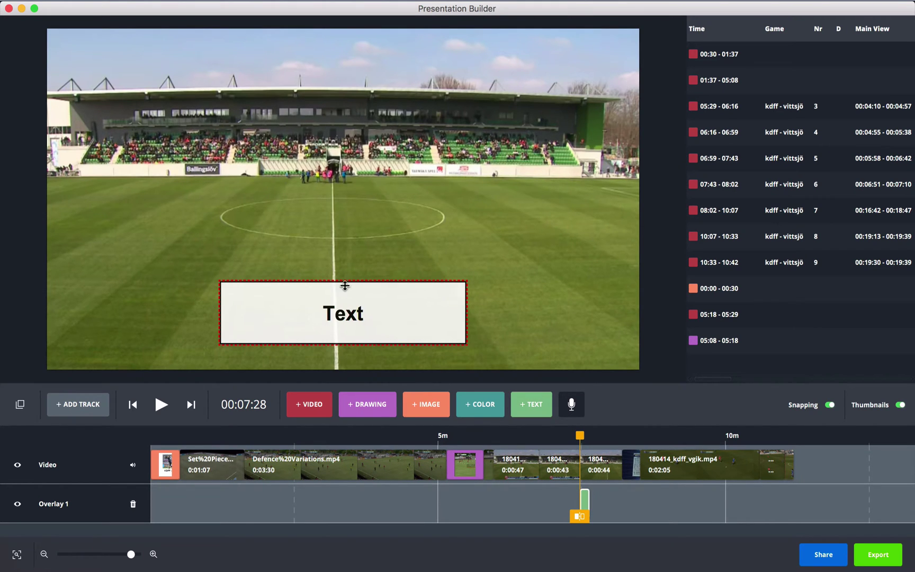
pyautogui.moveTo(343, 284); pyautogui.dragTo(355, 170)
pyautogui.doubleClick(354, 176)
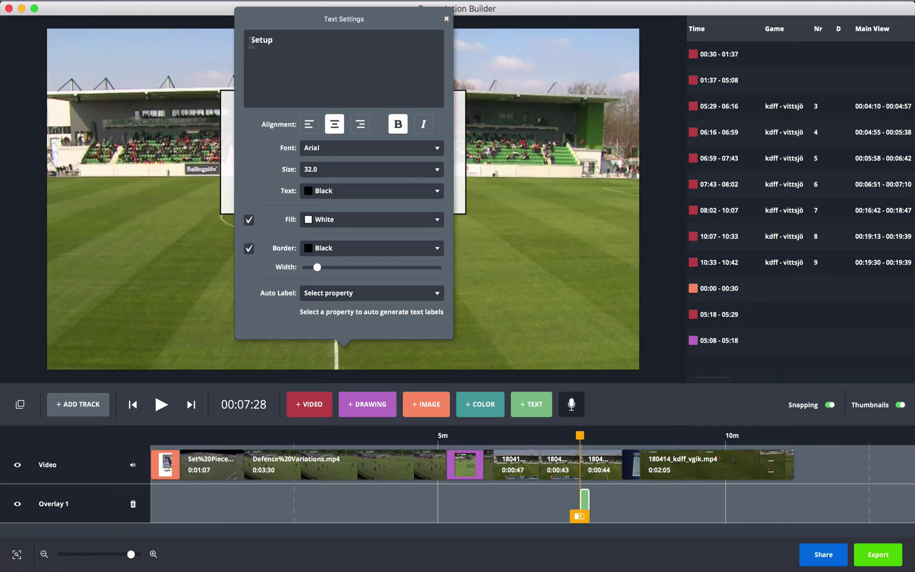
pyautogui.write('Defence')
pyautogui.press('Return')
pyautogui.write('- Build from the back')
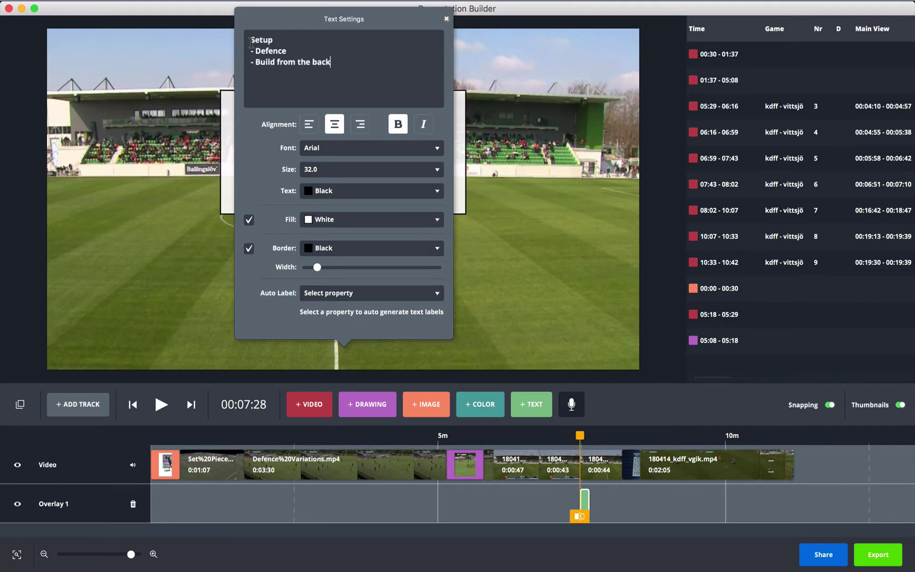
pyautogui.click(446, 19)
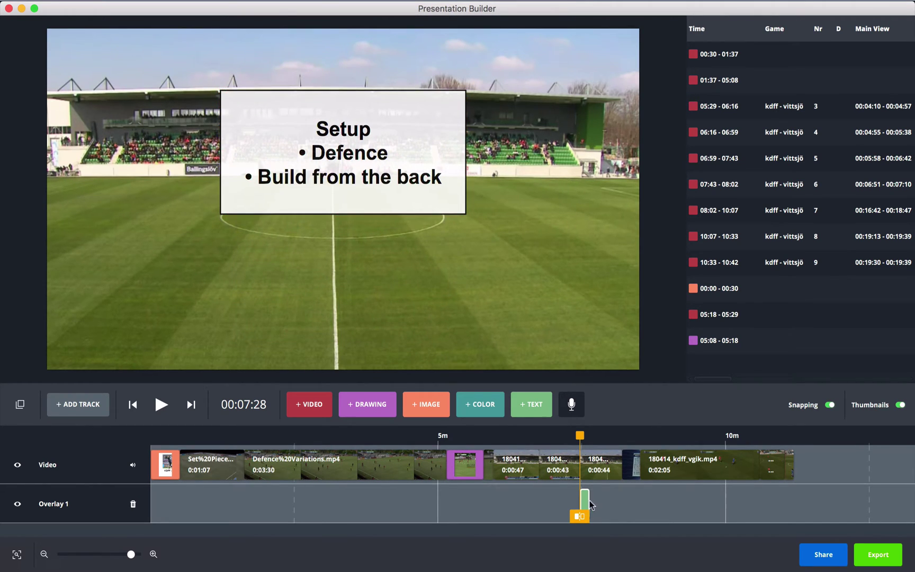
# - Extend the Setup overlay to 8:12 and add a new track with a text box spanning 7:28–8:12
pyautogui.moveTo(580, 436); pyautogui.dragTo(585, 440)
pyautogui.moveTo(589, 495); pyautogui.dragTo(614, 495)
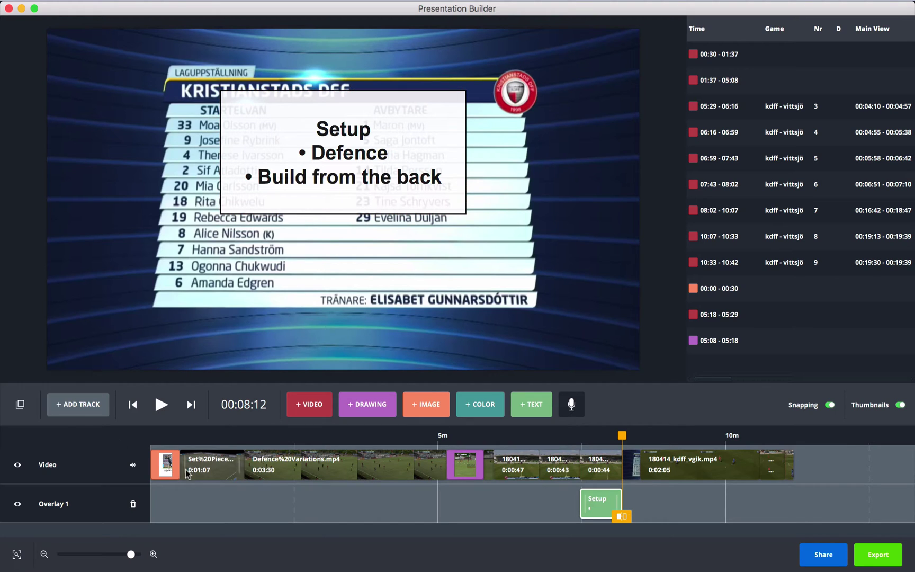
pyautogui.click(83, 408)
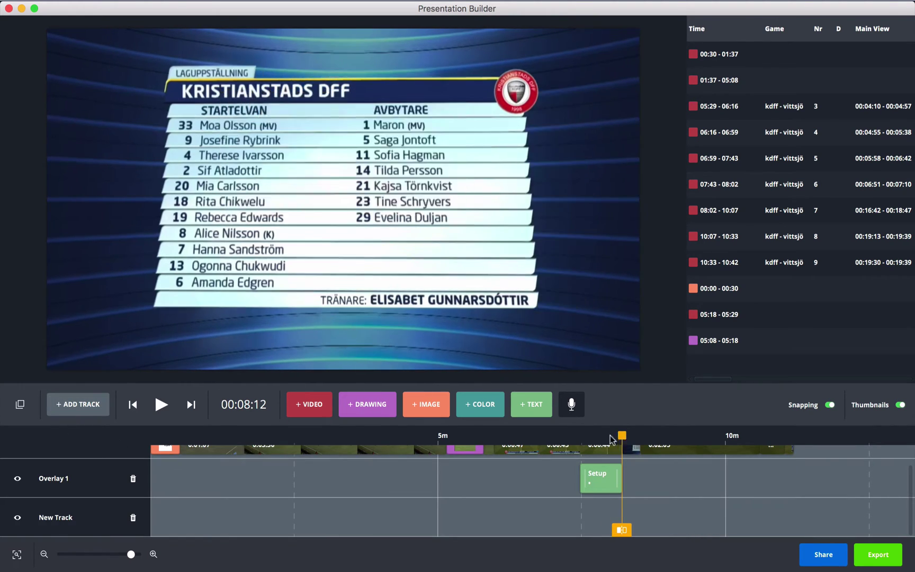
pyautogui.moveTo(620, 440); pyautogui.dragTo(580, 437)
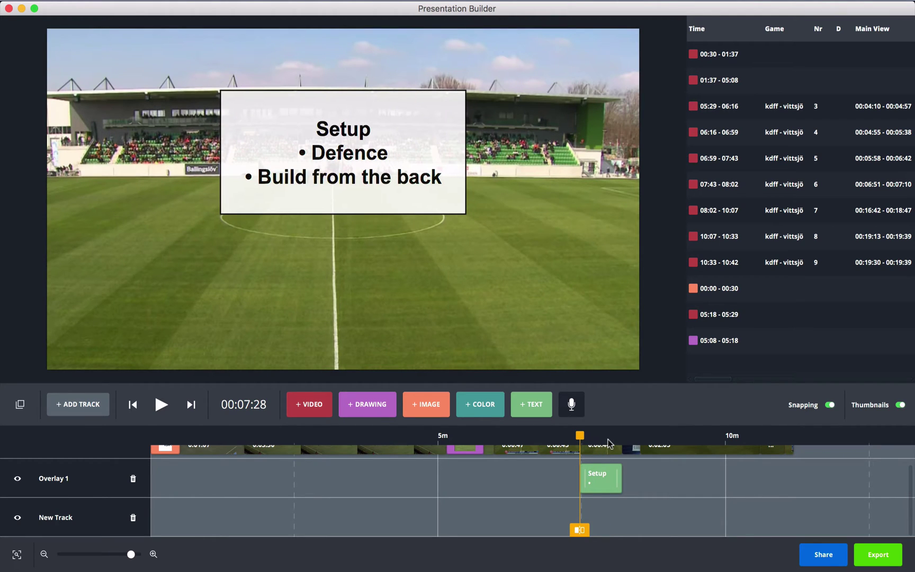
pyautogui.click(548, 414)
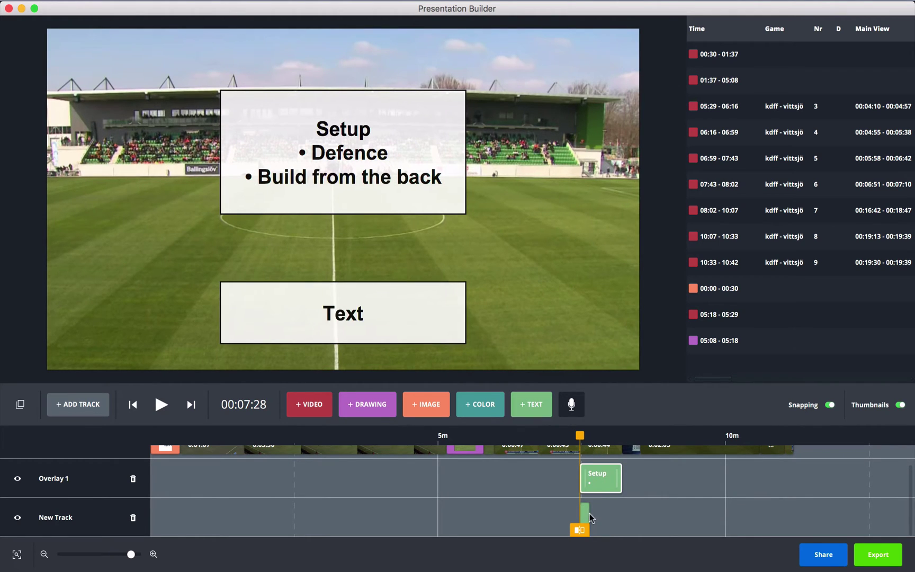
pyautogui.moveTo(589, 511); pyautogui.dragTo(617, 510)
pyautogui.click(404, 332)
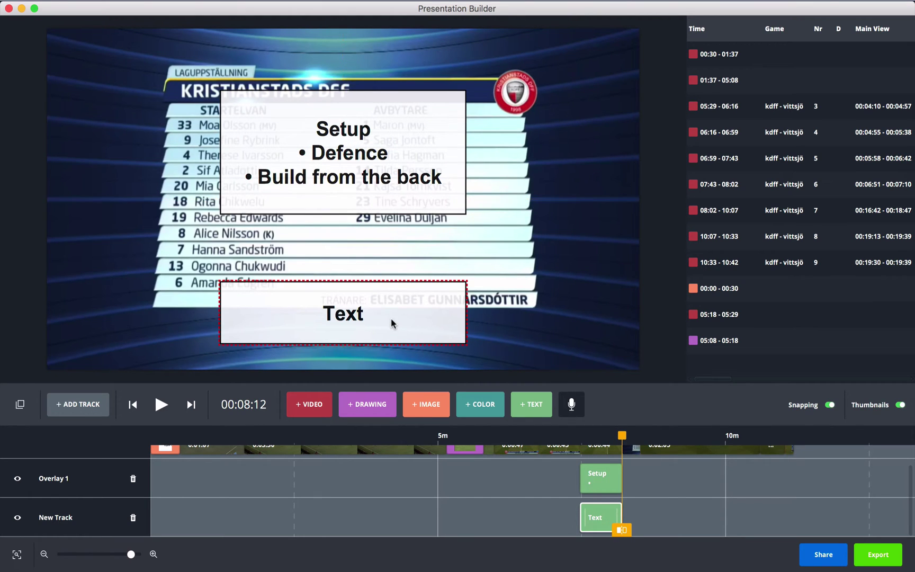
# - Auto-label the second text box from the clip's Comments, only this clip, and move it lower right
pyautogui.doubleClick(391, 317)
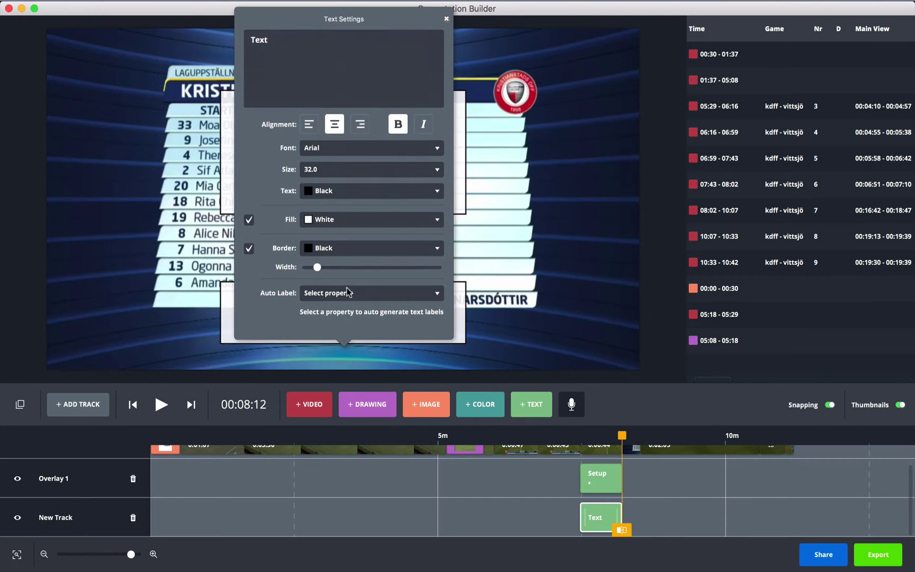
pyautogui.click(434, 296)
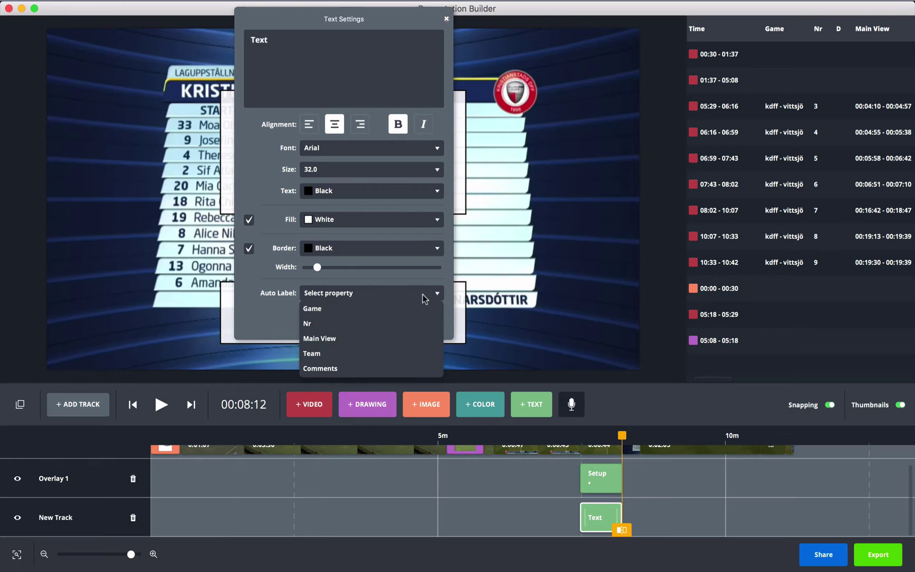
pyautogui.click(364, 368)
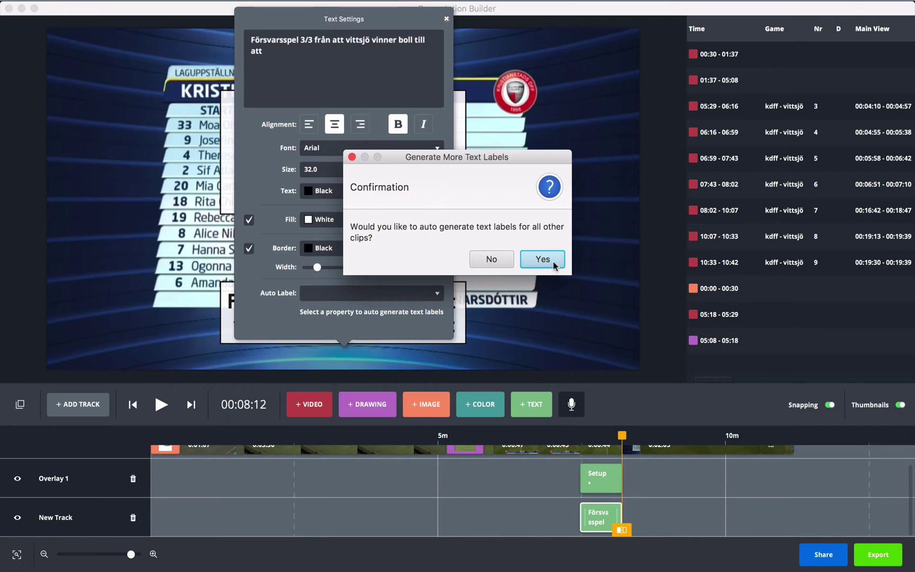
pyautogui.click(498, 257)
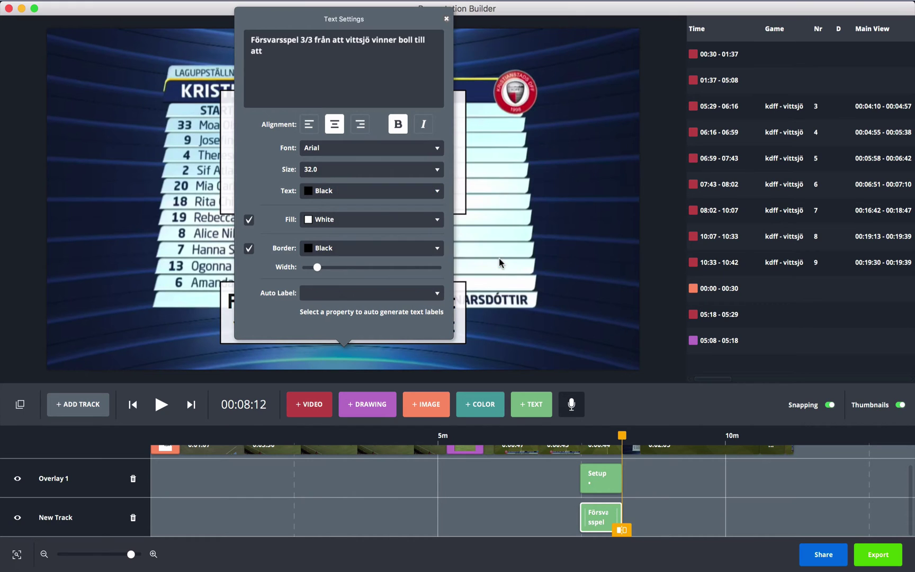
pyautogui.click(445, 21)
pyautogui.moveTo(365, 316); pyautogui.dragTo(528, 329)
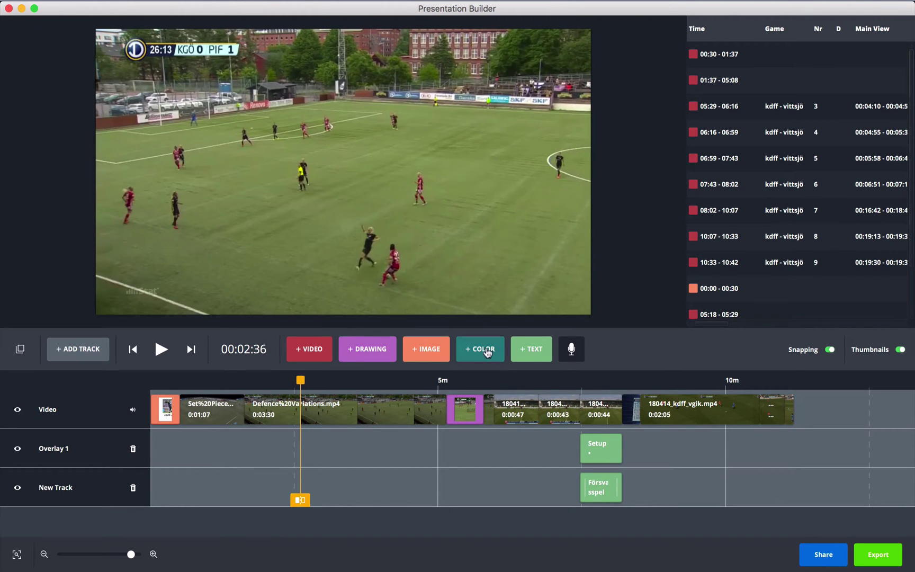
# - Insert a teal colour slide, add a text overlay starting with it, and move the box to the top of the frame
pyautogui.click(487, 352)
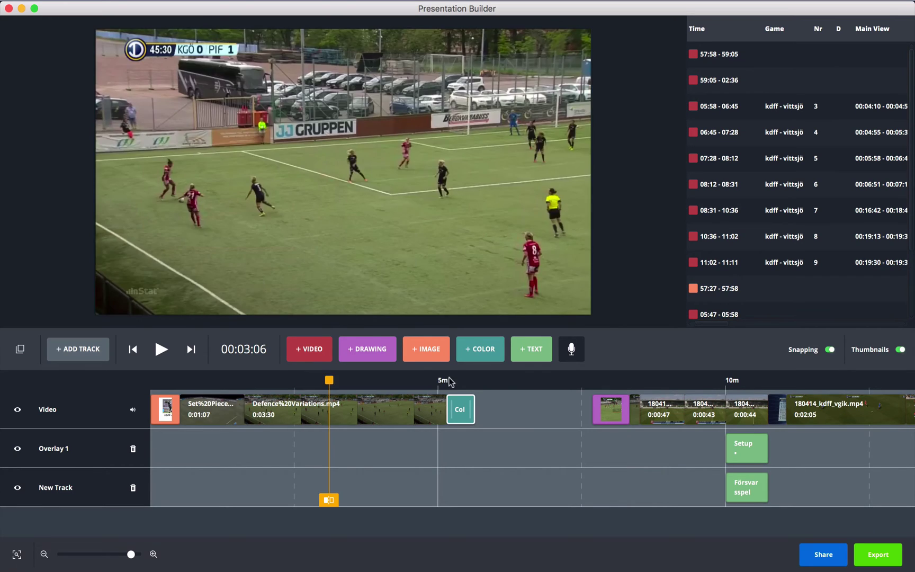
pyautogui.moveTo(451, 381); pyautogui.dragTo(461, 382)
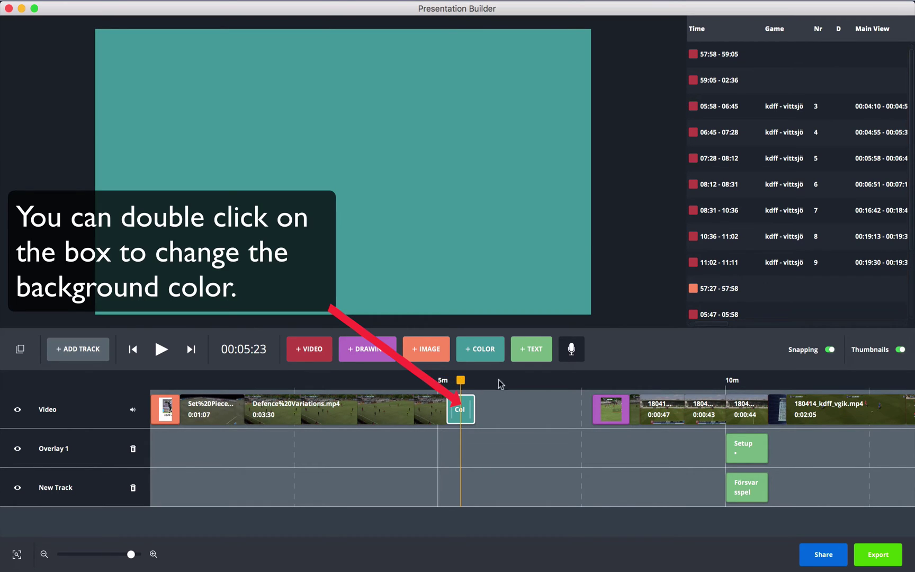
pyautogui.click(536, 360)
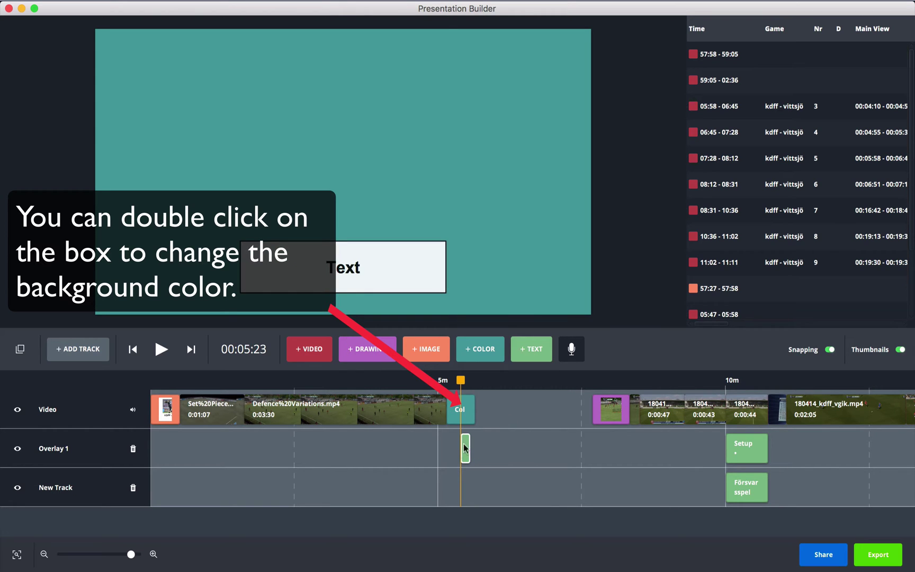
pyautogui.moveTo(460, 450); pyautogui.dragTo(449, 448)
pyautogui.click(365, 266)
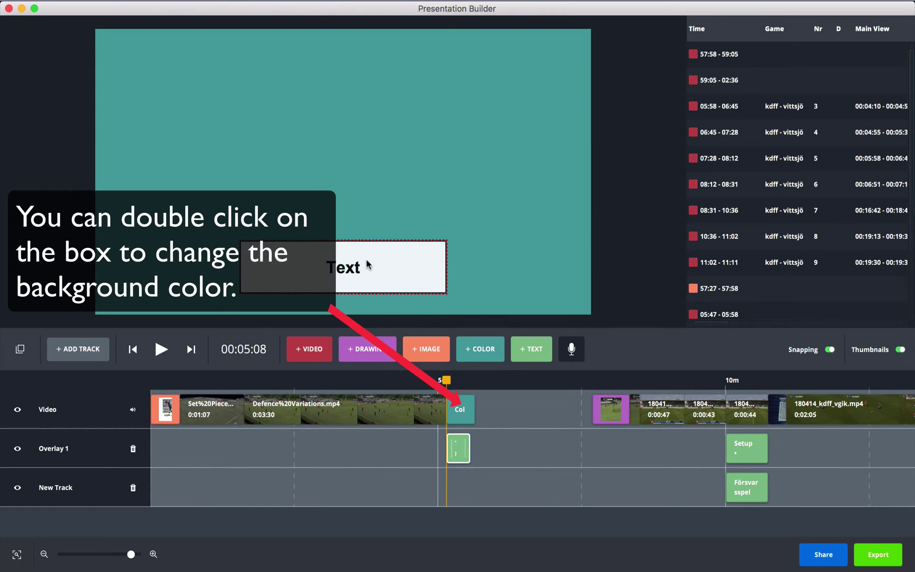
pyautogui.moveTo(354, 268); pyautogui.dragTo(370, 259)
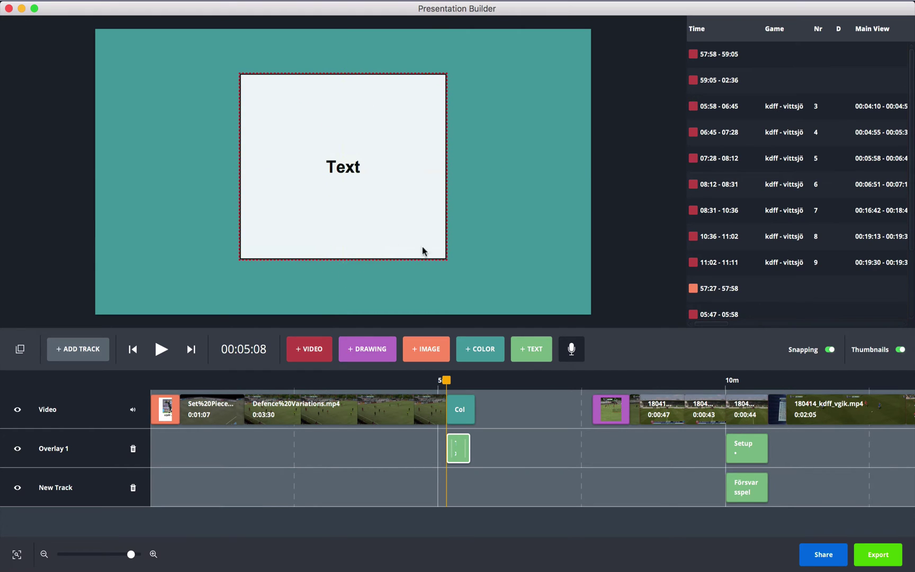
pyautogui.doubleClick(361, 204)
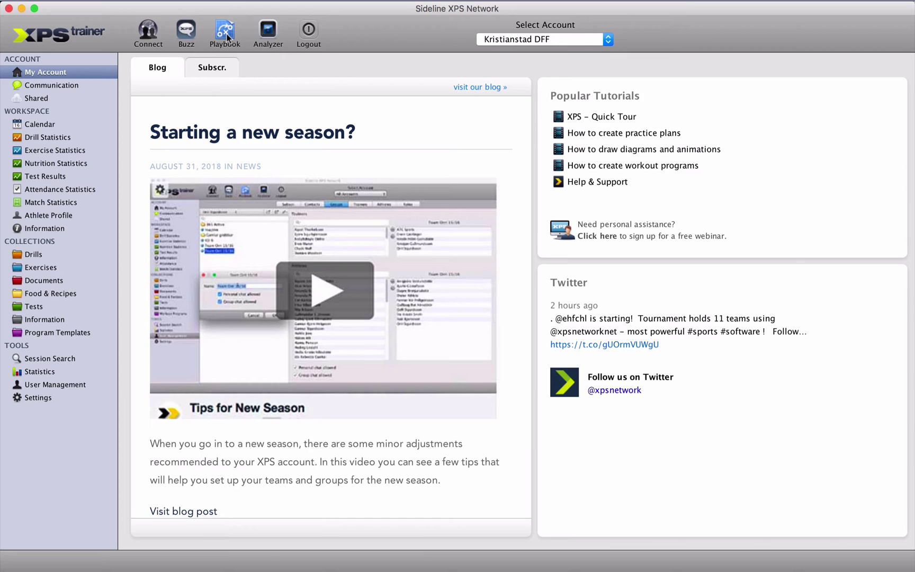
# - Insert the Defence against Piteå animation from the Playbook collection into Game Prep
pyautogui.click(225, 33)
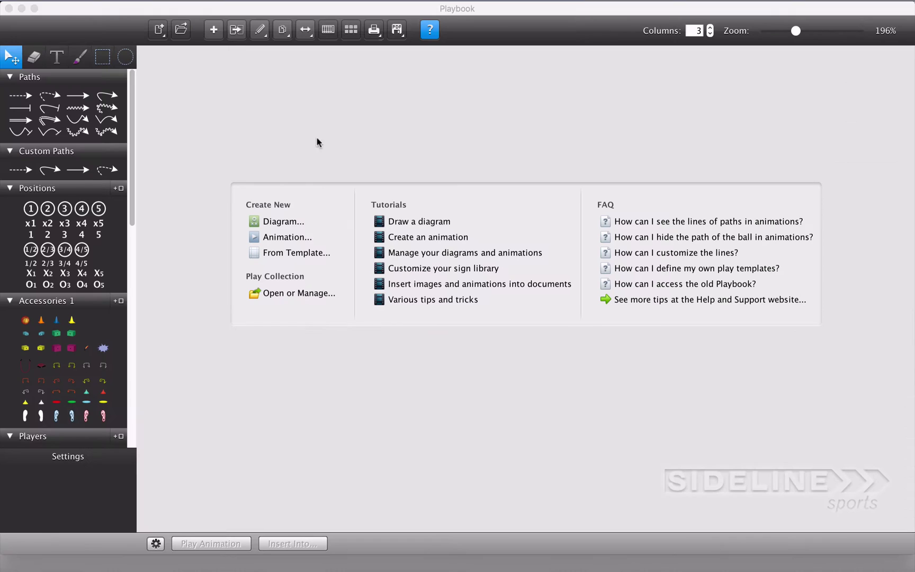
pyautogui.click(181, 30)
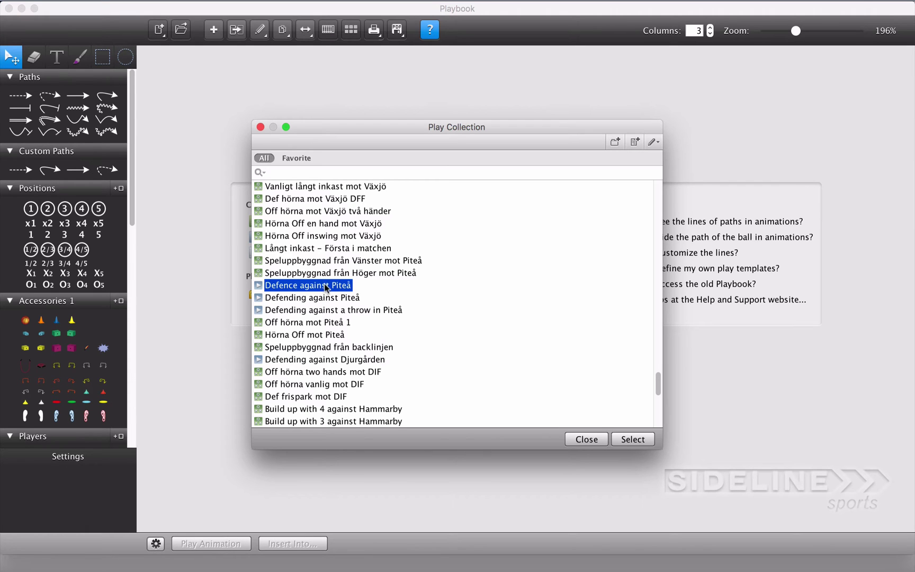
pyautogui.click(638, 443)
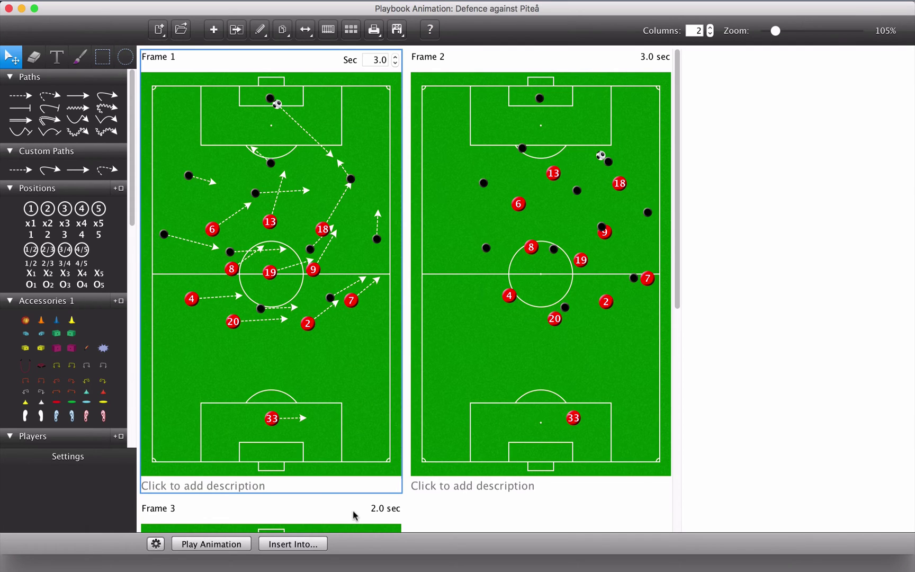
pyautogui.click(311, 548)
pyautogui.moveTo(344, 562)
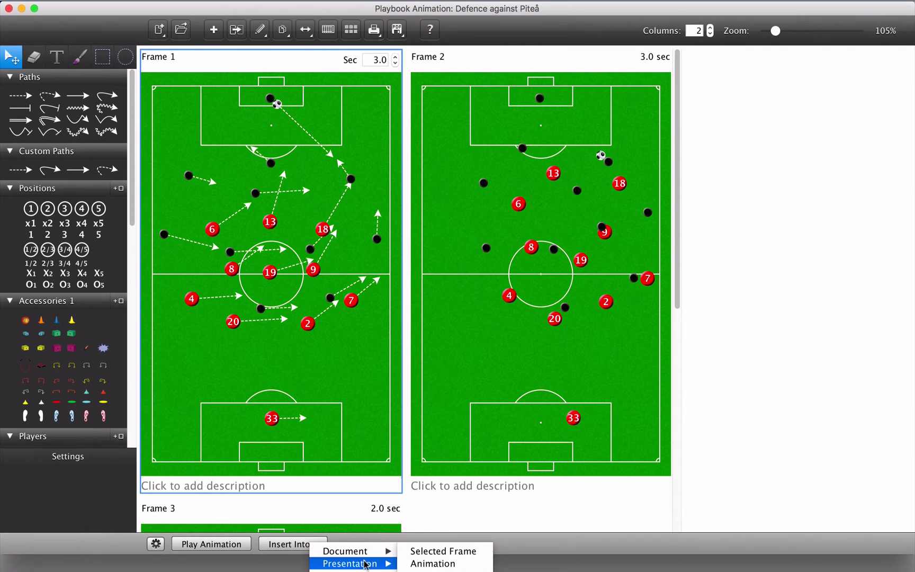
pyautogui.click(461, 565)
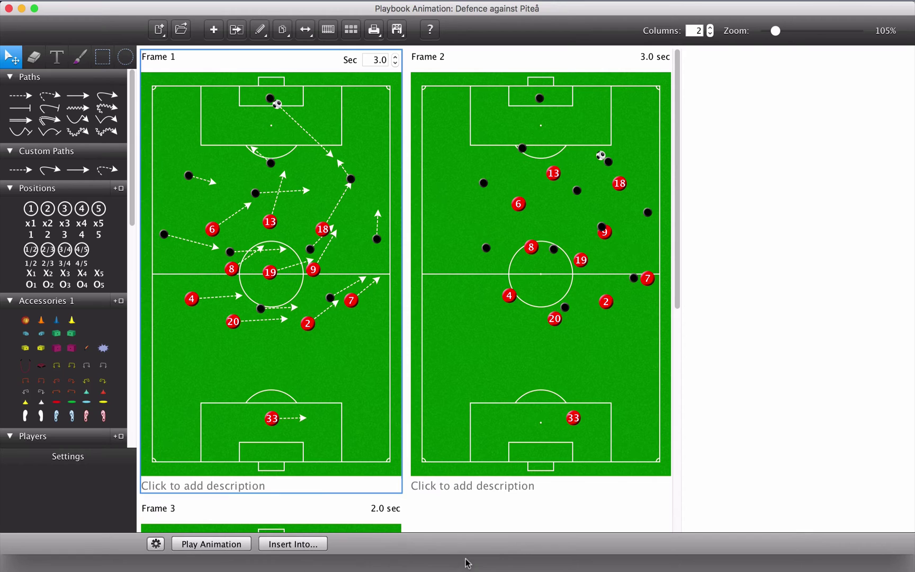
pyautogui.click(388, 205)
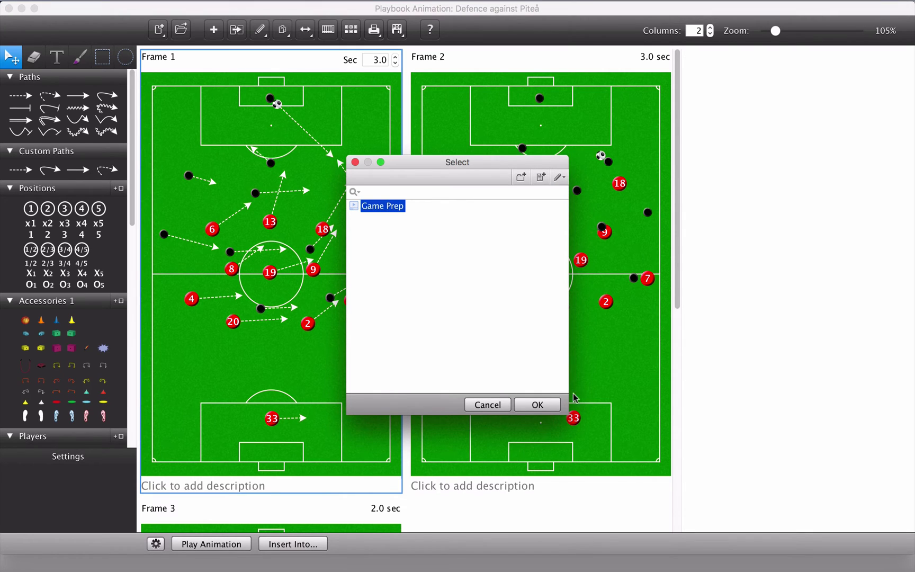
pyautogui.click(546, 405)
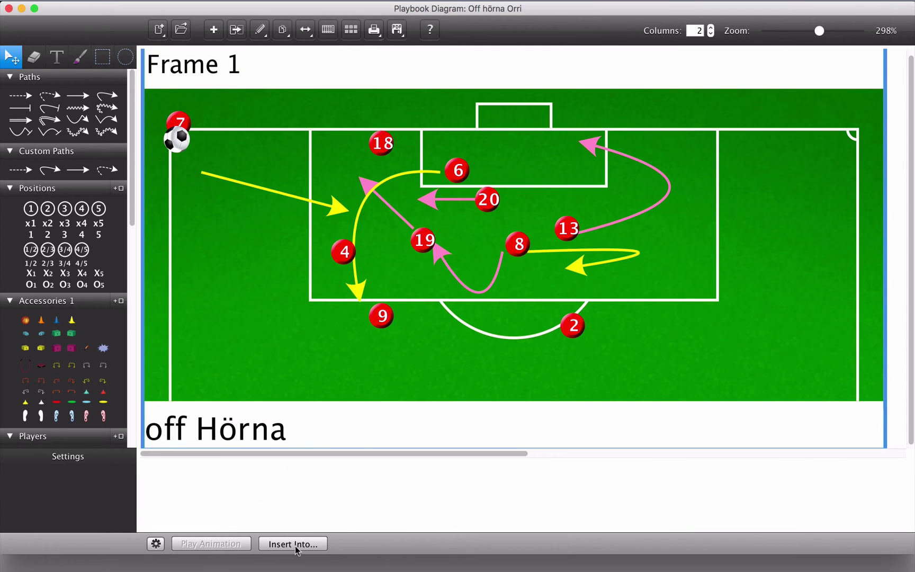
# - Insert the Off hörna Orri corner diagram into Game Prep and play back the result
pyautogui.click(297, 544)
pyautogui.click(323, 563)
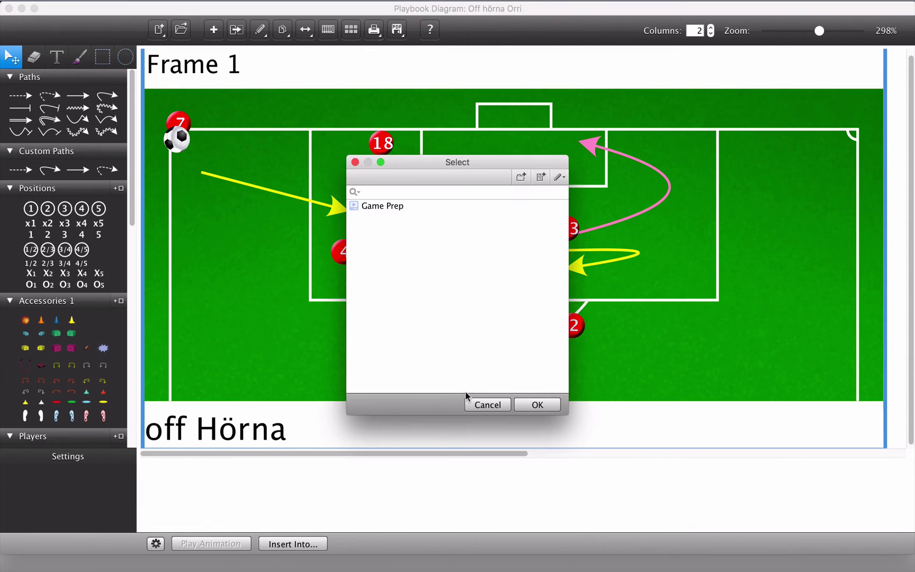
pyautogui.click(386, 207)
pyautogui.click(545, 405)
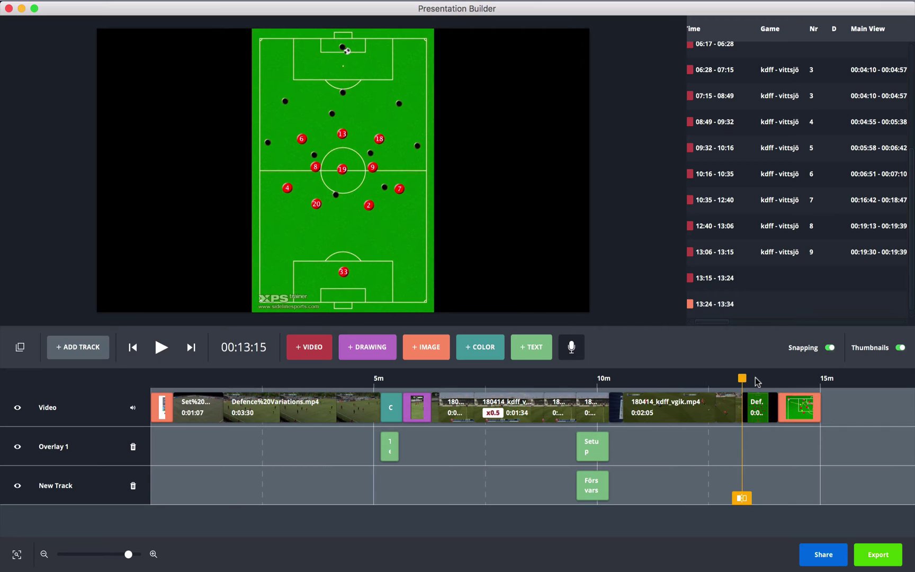
pyautogui.press('space')
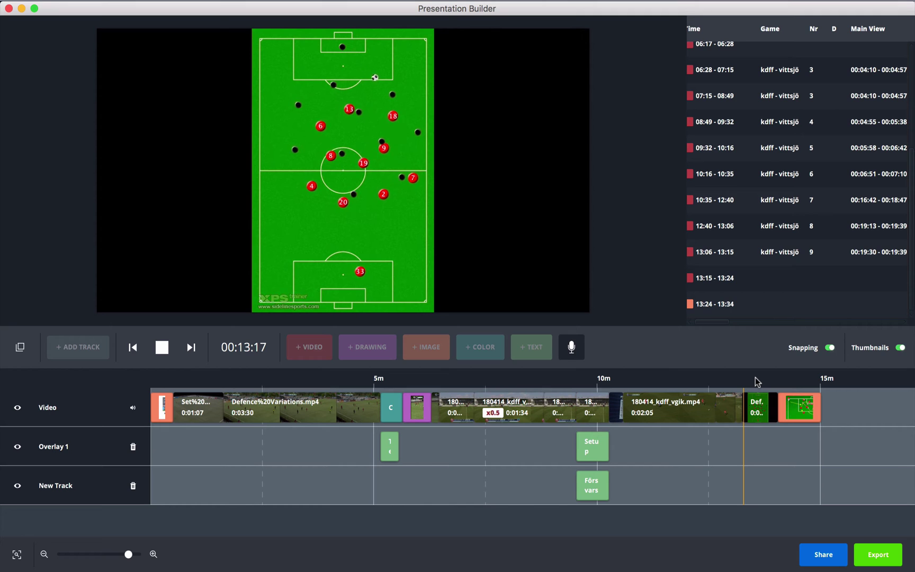
# - Duplicate the 0:00:47 kdff – vittsjö match clip
pyautogui.click(795, 378)
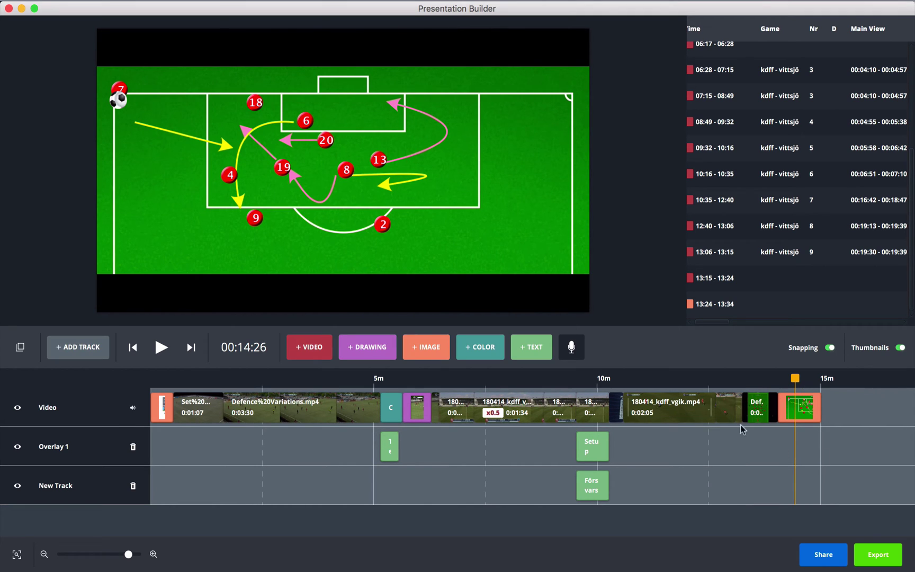
pyautogui.press('super+z')
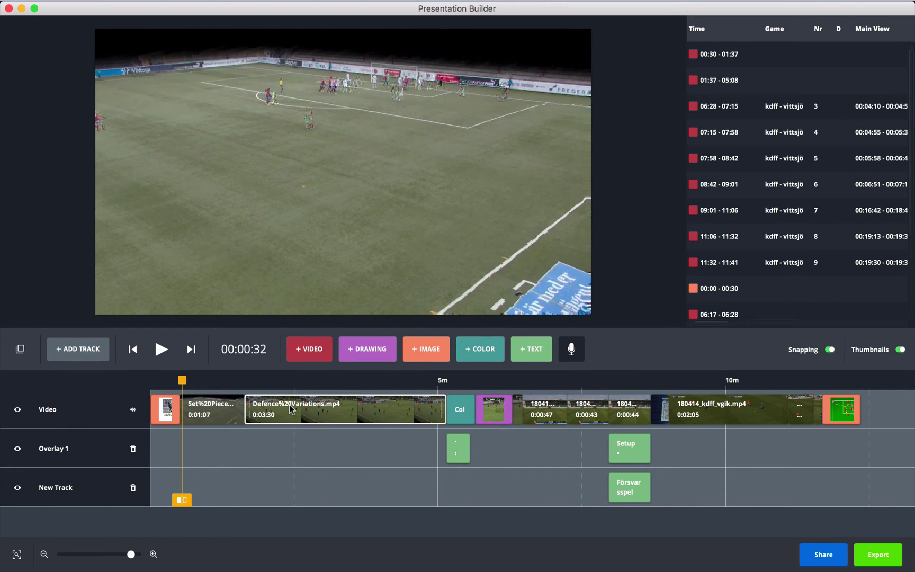
pyautogui.rightClick(543, 402)
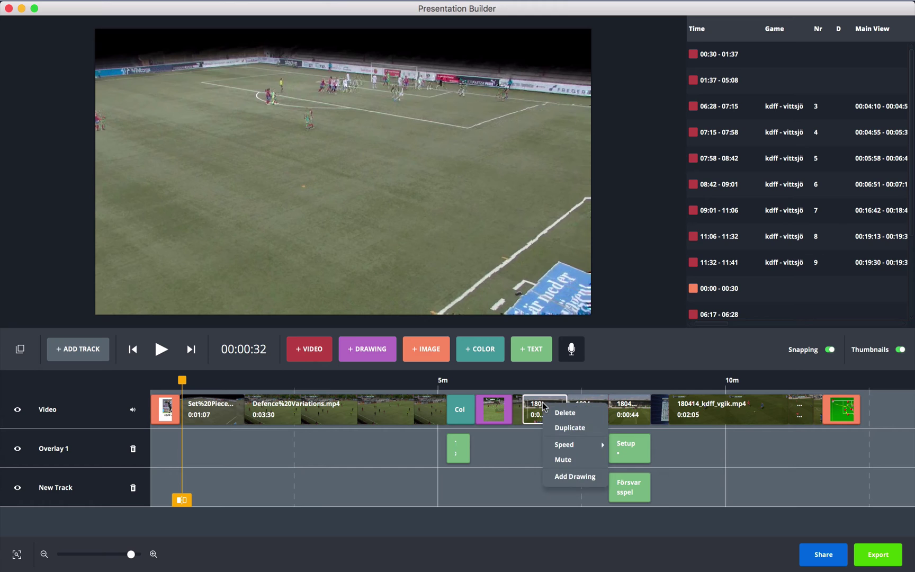
pyautogui.click(581, 425)
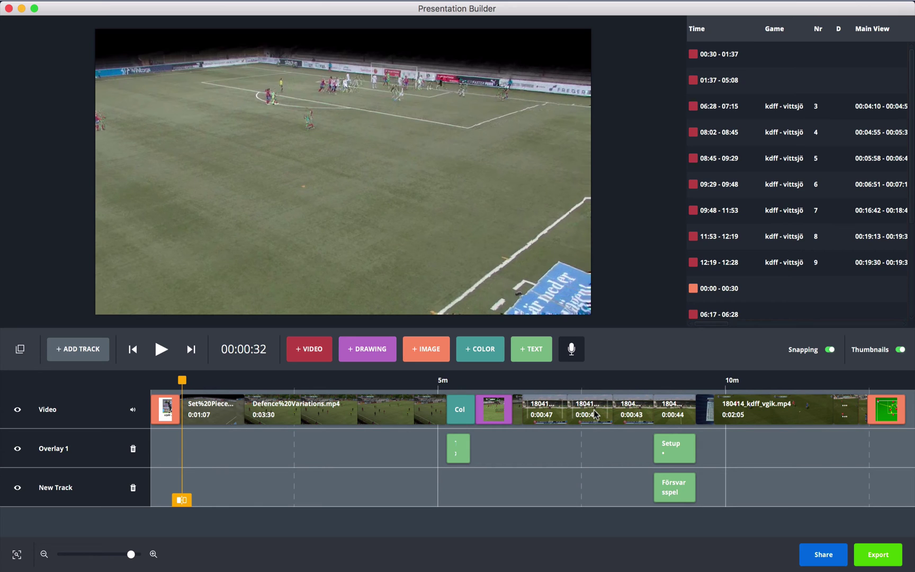
# - Set the copied clip's speed to x0.5 so it runs 0:01:34
pyautogui.rightClick(589, 412)
pyautogui.click(588, 413)
pyautogui.rightClick(587, 412)
pyautogui.moveTo(638, 450)
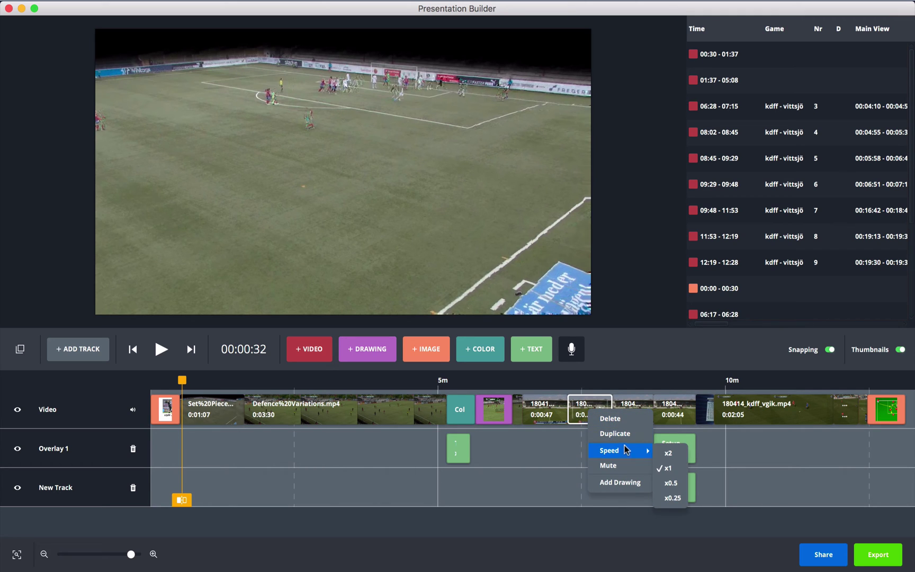
pyautogui.click(682, 482)
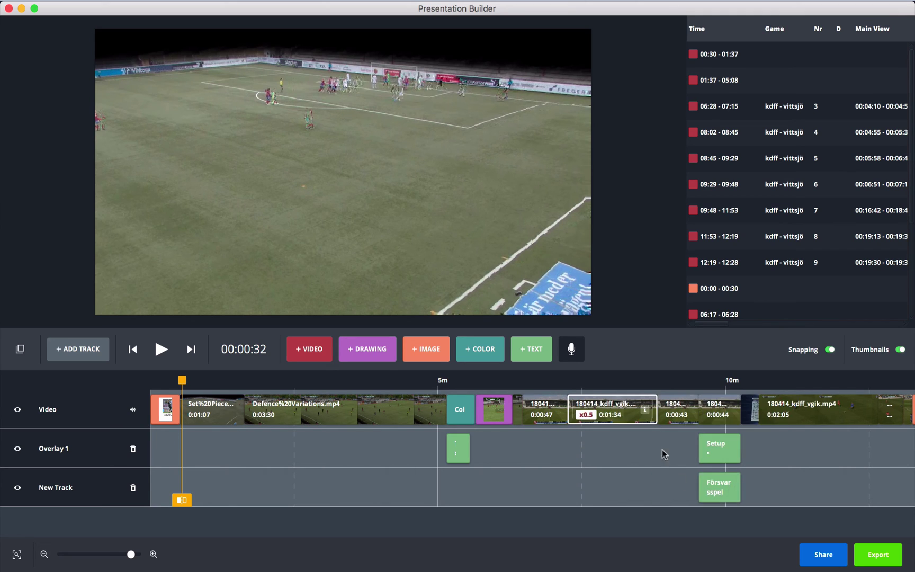
pyautogui.moveTo(548, 379); pyautogui.dragTo(608, 381)
pyautogui.click(579, 451)
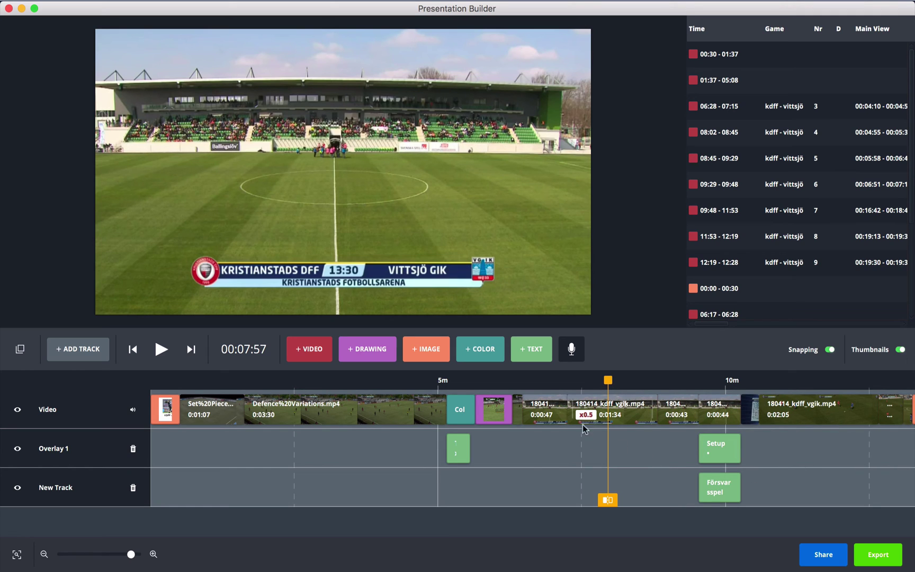
# - Record a short microphone voiceover starting at 0:30 on the Voiceover track
pyautogui.moveTo(608, 380); pyautogui.dragTo(183, 354)
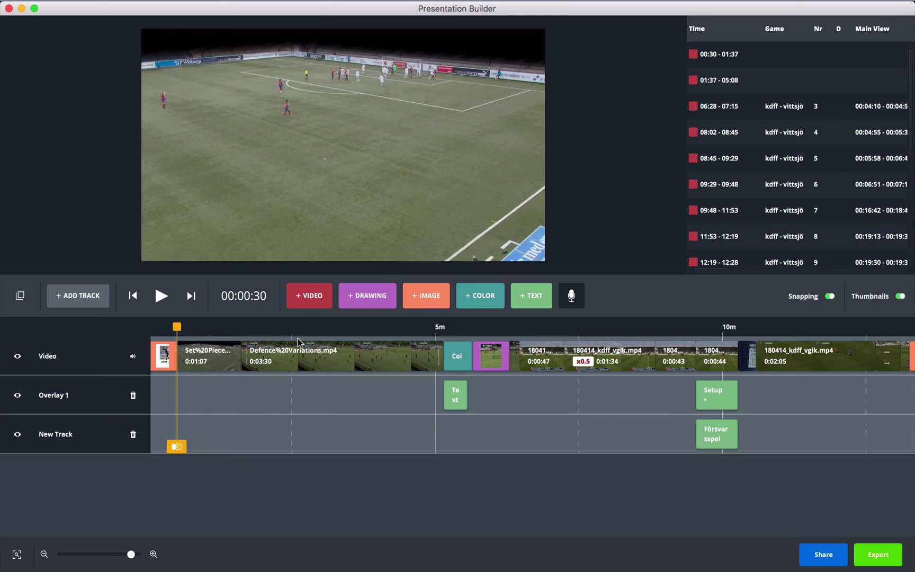
pyautogui.click(572, 299)
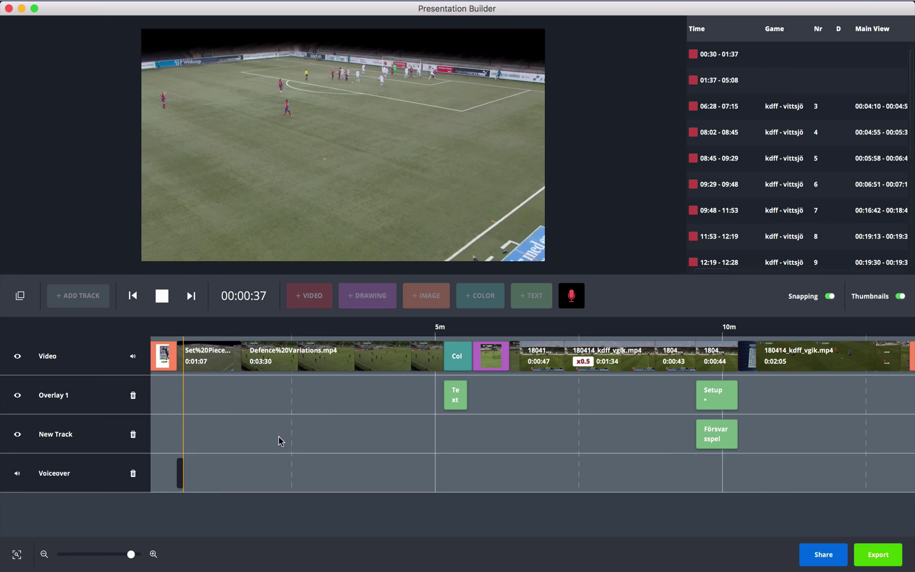
pyautogui.click(574, 301)
pyautogui.click(178, 327)
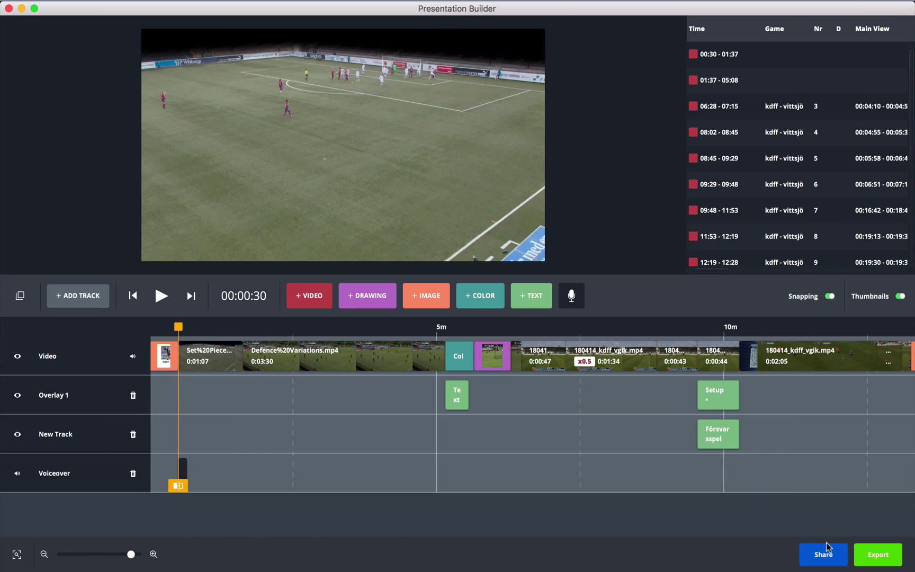
# - Cancel the video export and open the Share dialog for Game Prep instead
pyautogui.click(885, 555)
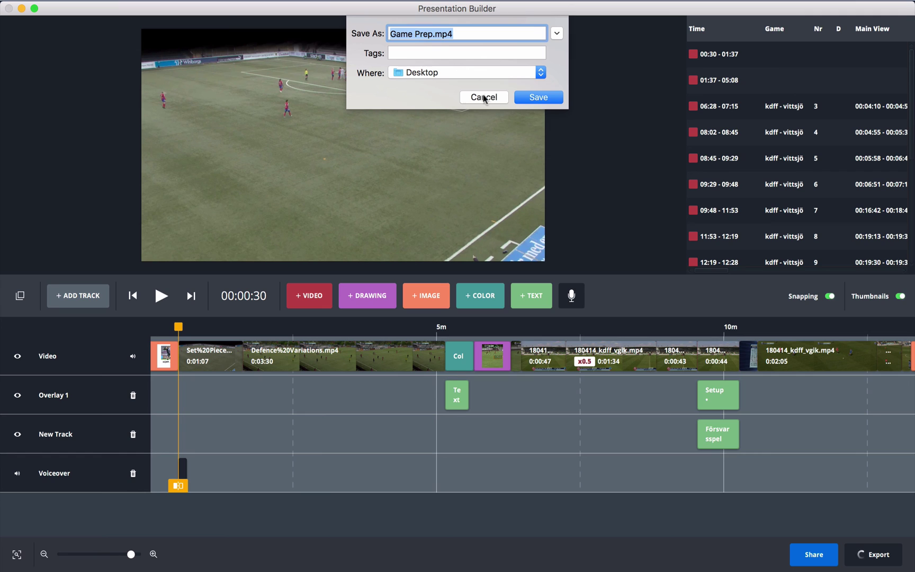
pyautogui.click(478, 100)
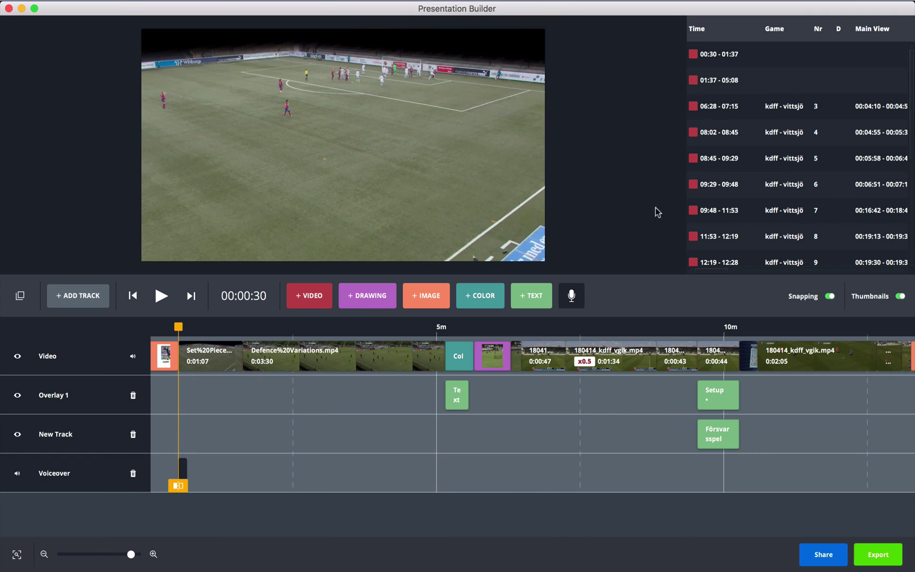
pyautogui.click(823, 554)
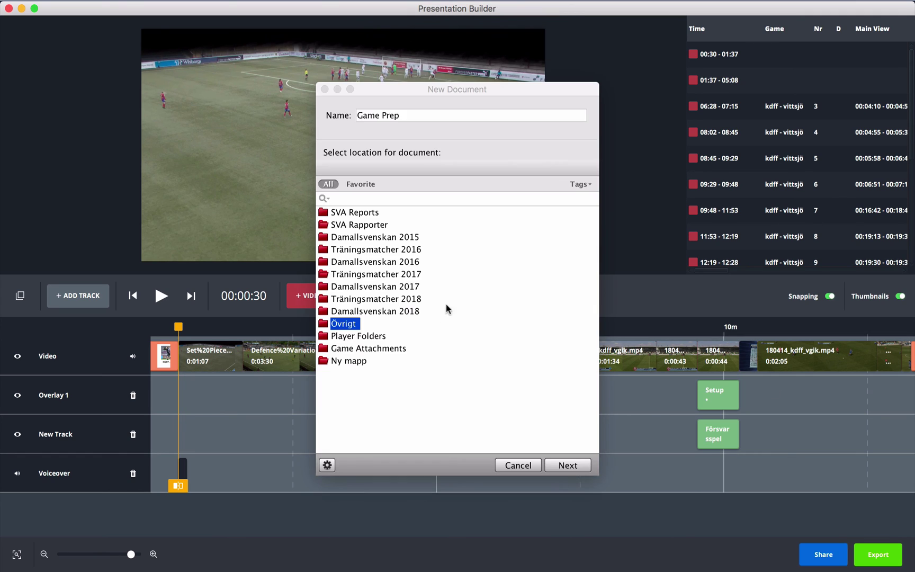